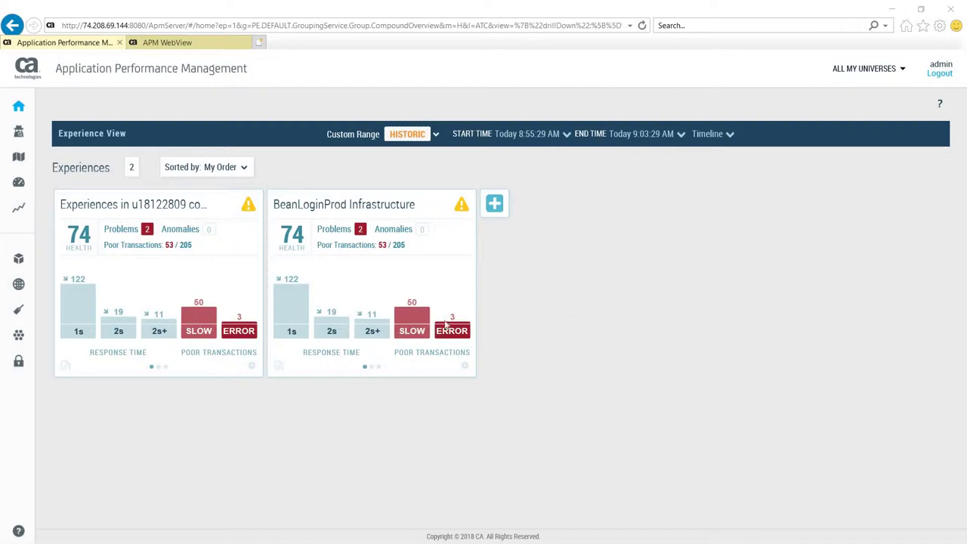
pyautogui.moveTo(205, 335)
pyautogui.moveTo(78, 332)
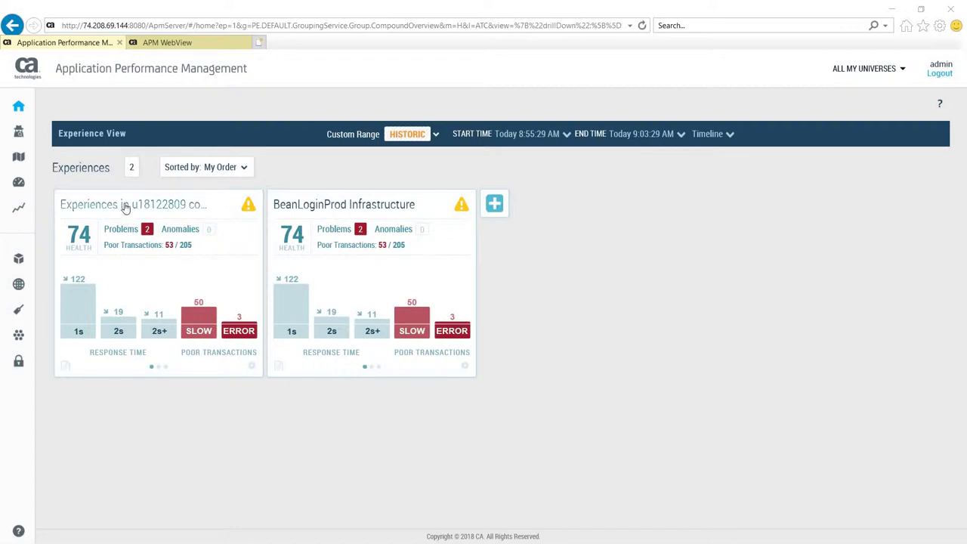
pyautogui.click(248, 340)
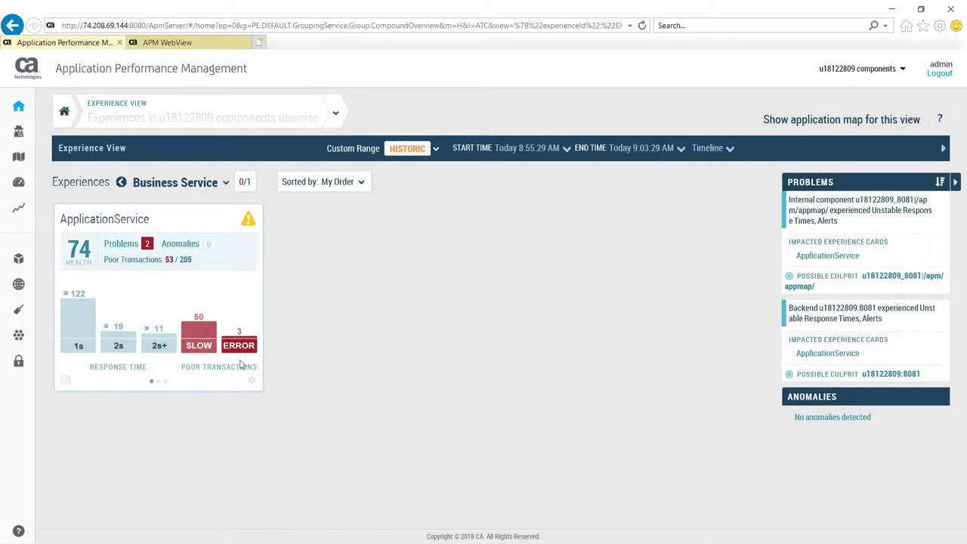
pyautogui.click(161, 275)
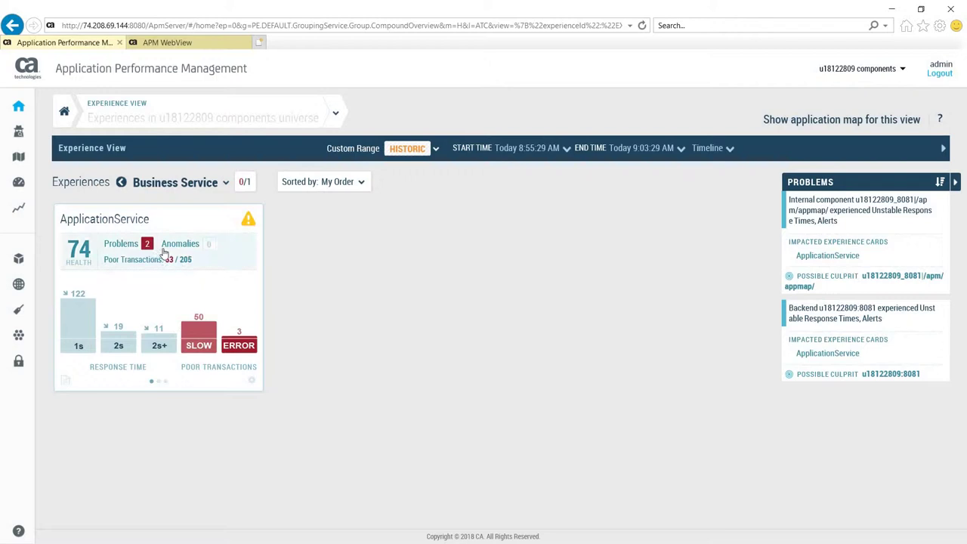
# Step: Open ApplicationService's Analysis Notebook, highlight a map node, and collapse then re-expand the Anomalies section
pyautogui.click(169, 259)
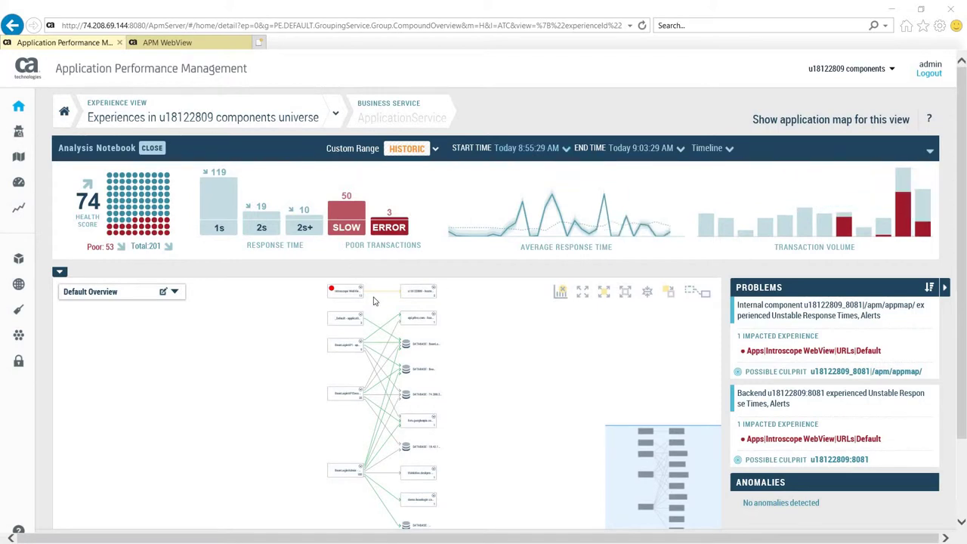
pyautogui.click(374, 331)
pyautogui.click(248, 119)
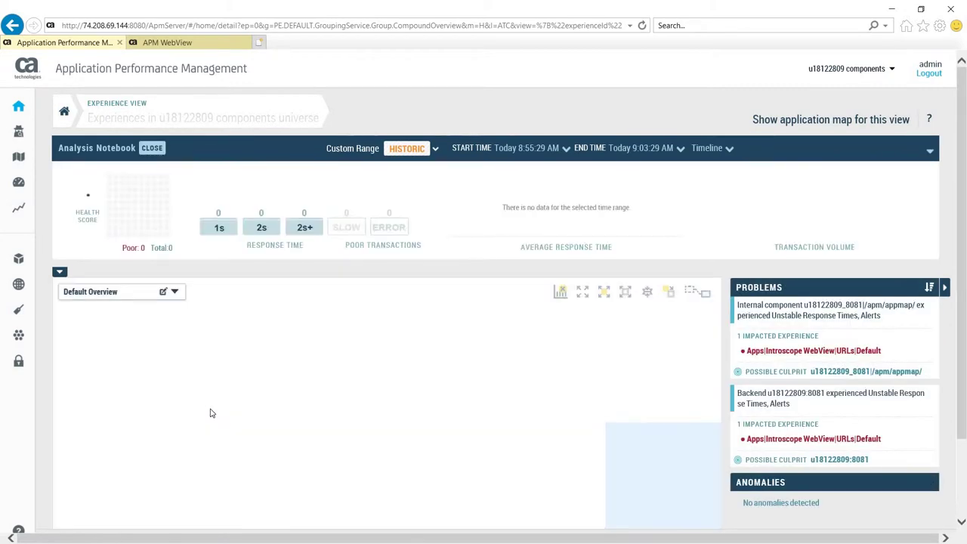
pyautogui.click(765, 485)
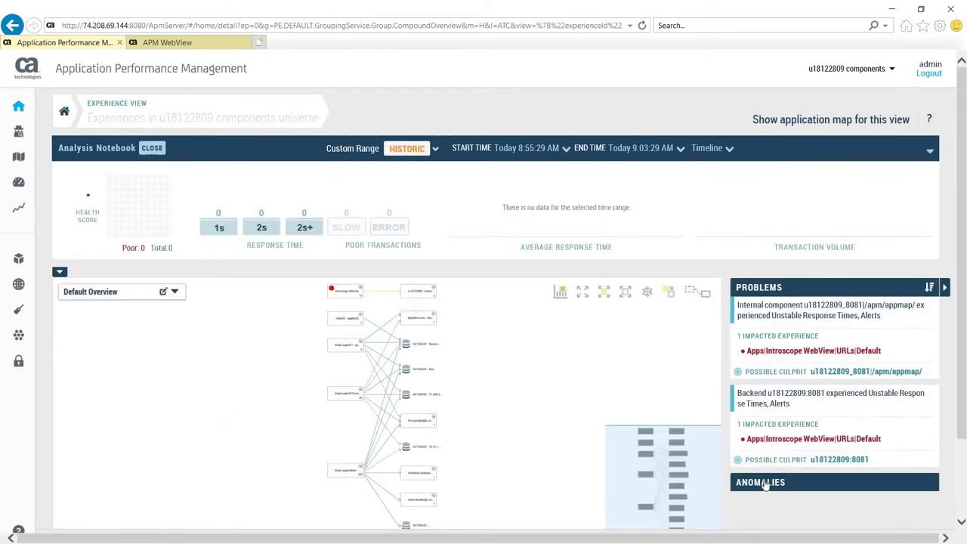
pyautogui.click(804, 488)
# Step: From the top-level experiences, show the timeline and switch to the live Last 8 Mins range
pyautogui.click(203, 118)
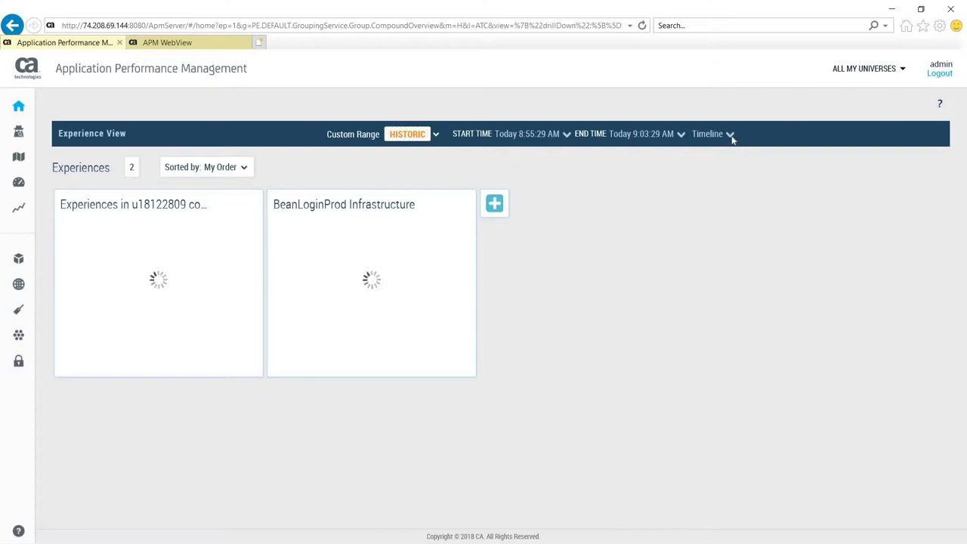
pyautogui.click(711, 136)
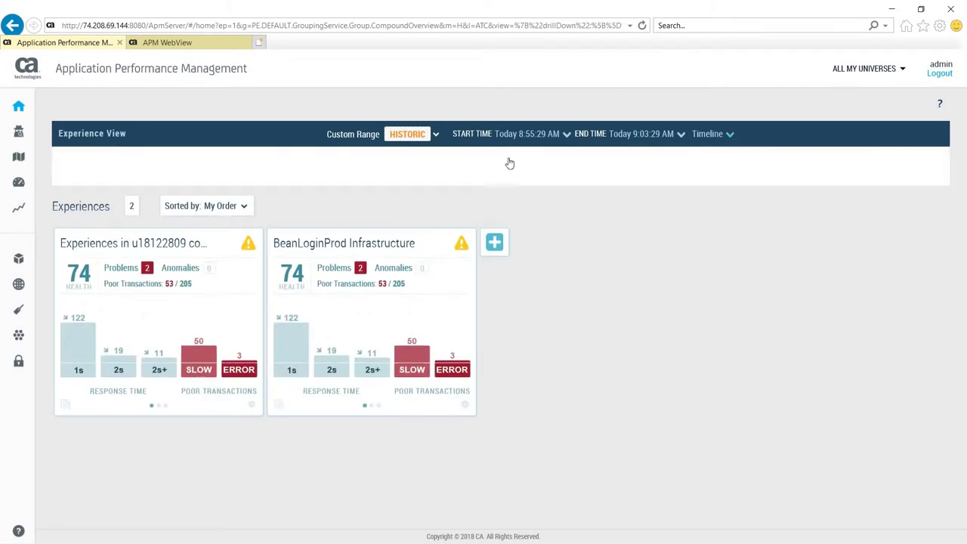
pyautogui.click(437, 136)
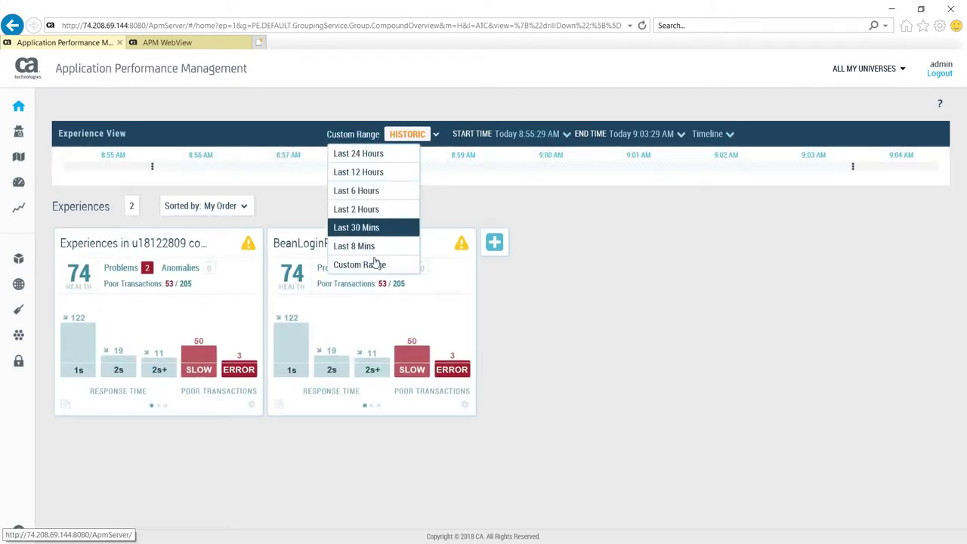
pyautogui.click(372, 252)
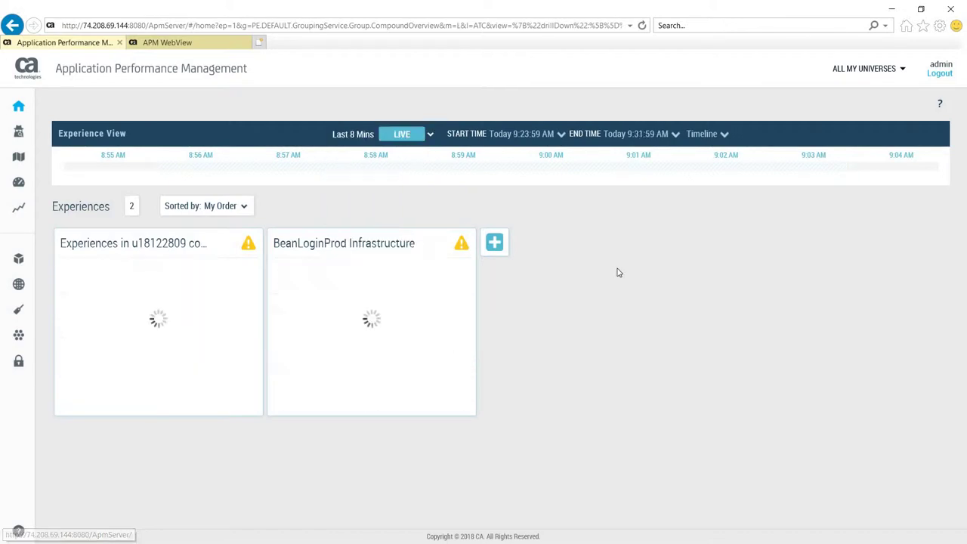
pyautogui.click(136, 245)
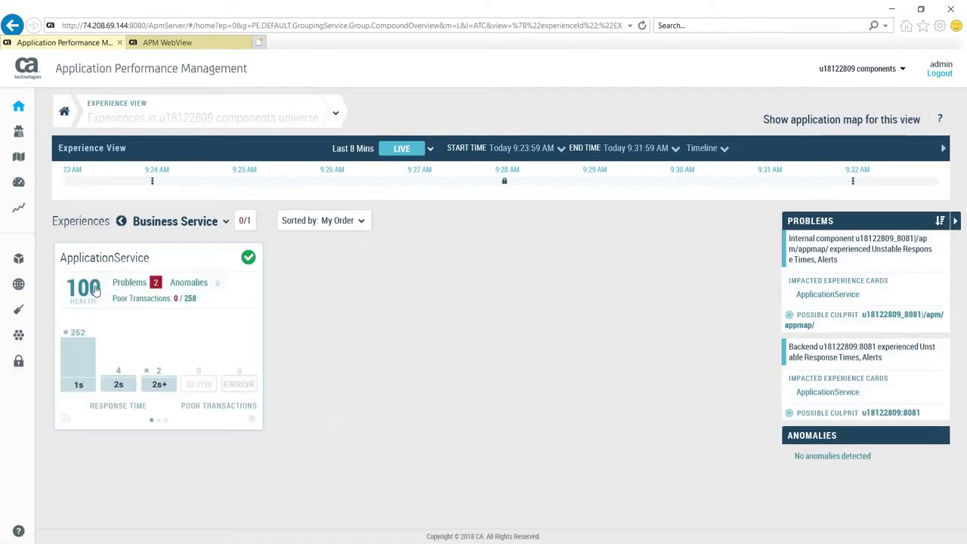
pyautogui.click(209, 259)
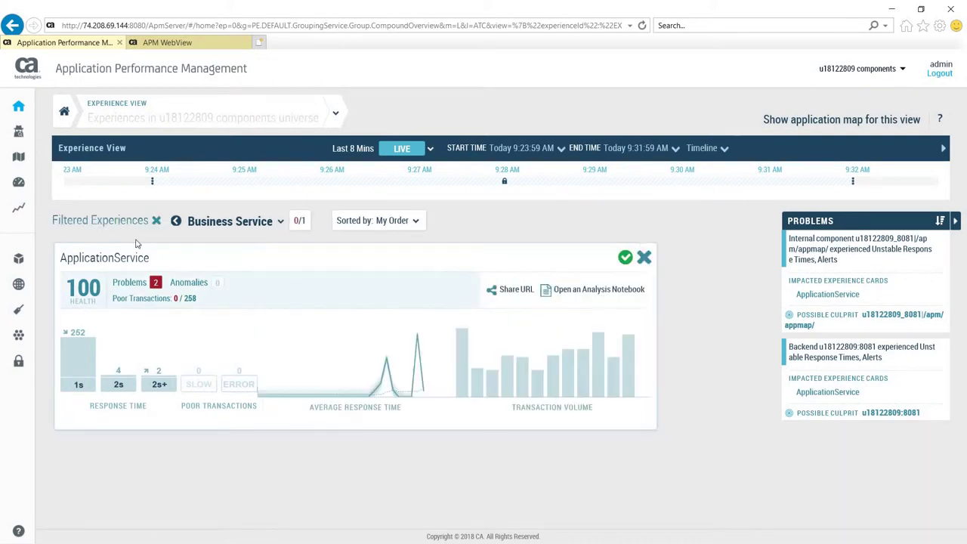
pyautogui.click(64, 111)
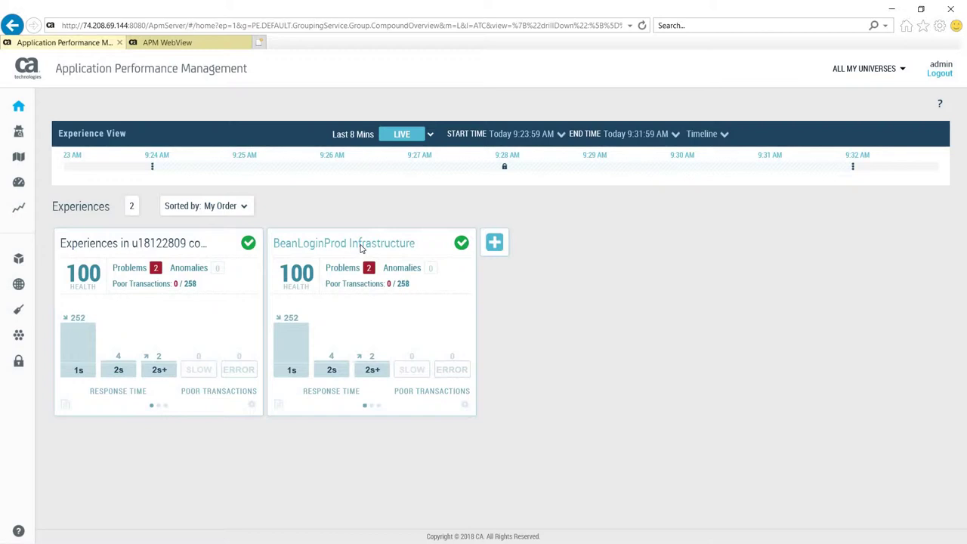
pyautogui.click(359, 243)
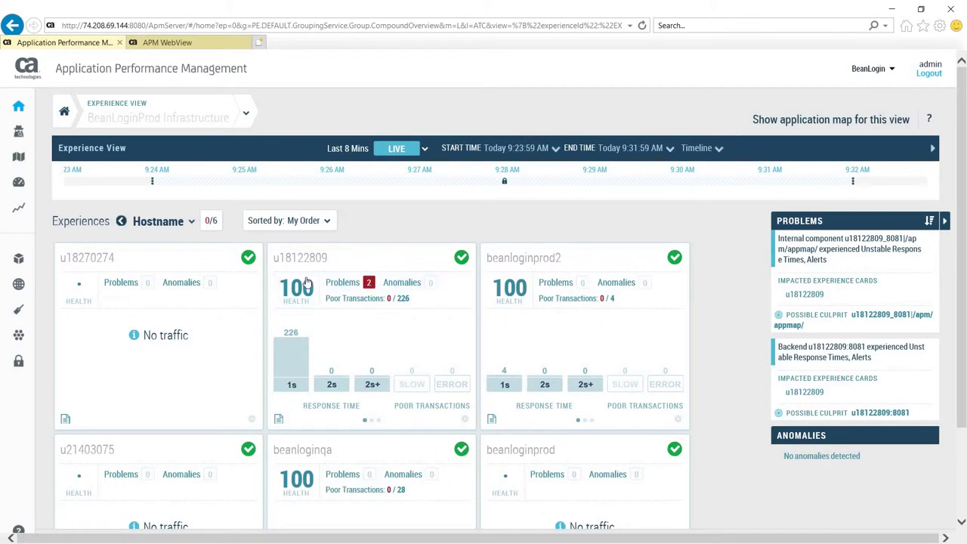
# Step: Expand the u18122809 host card, then open BeanLoginProd Infrastructure's Analysis Notebook (health 100, 257 transactions)
pyautogui.click(443, 352)
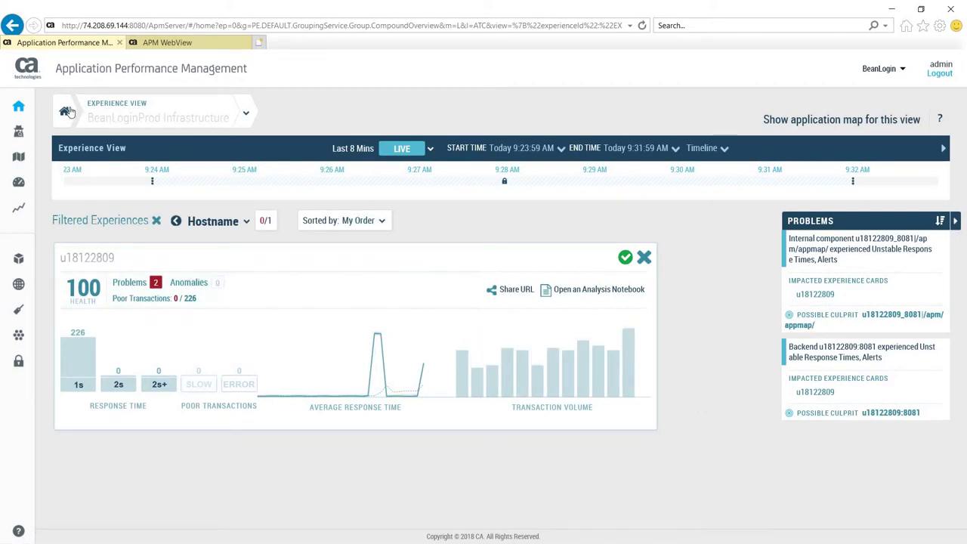
pyautogui.click(205, 235)
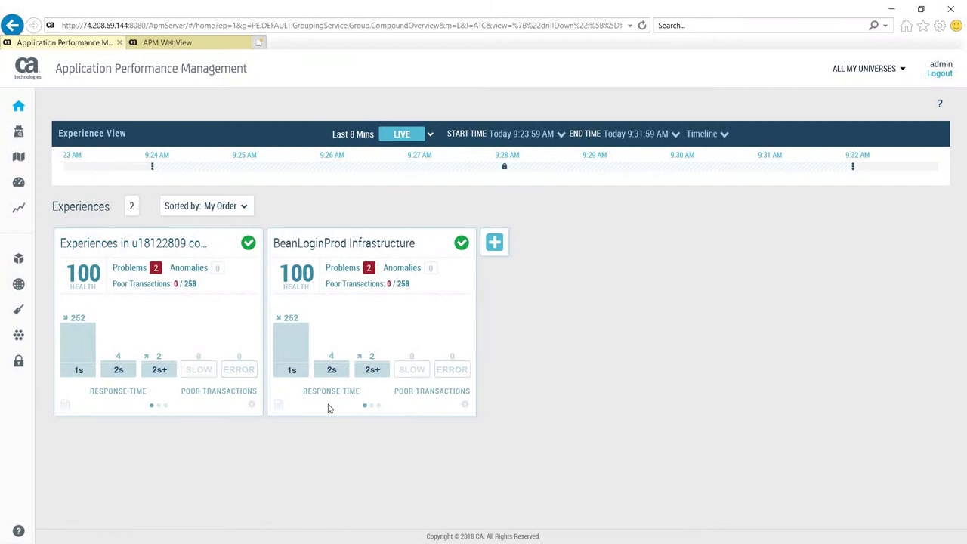
pyautogui.click(279, 405)
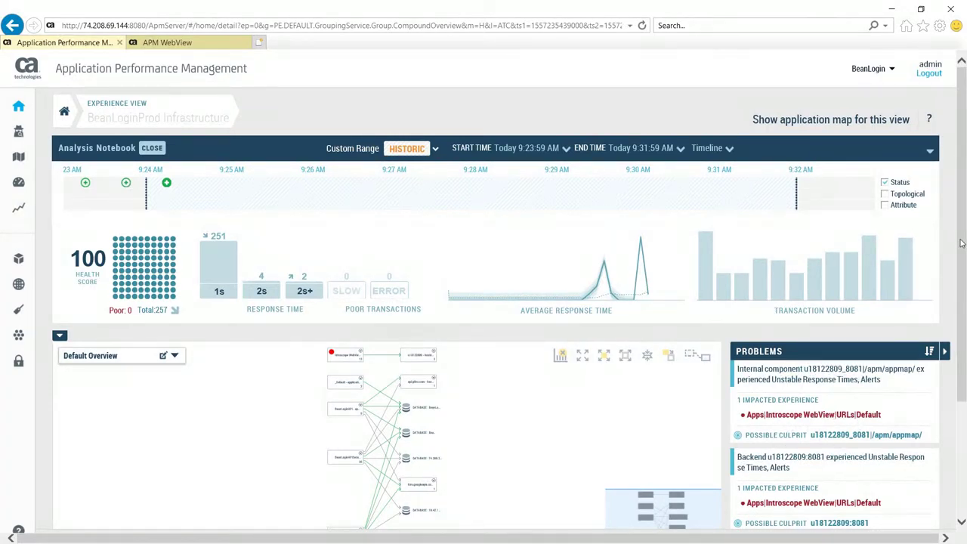
# Step: Scroll down to review the impacted experience and 'POSSIBLE' culprit labels in the notebook, then scroll back up
pyautogui.scroll(-2, 963, 299)
pyautogui.scroll(-1, 963, 299)
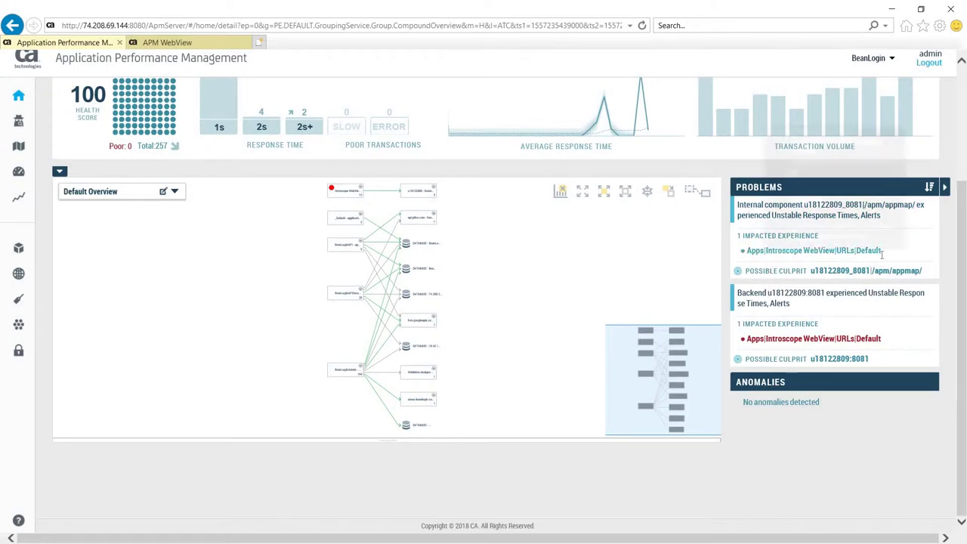
pyautogui.moveTo(874, 255)
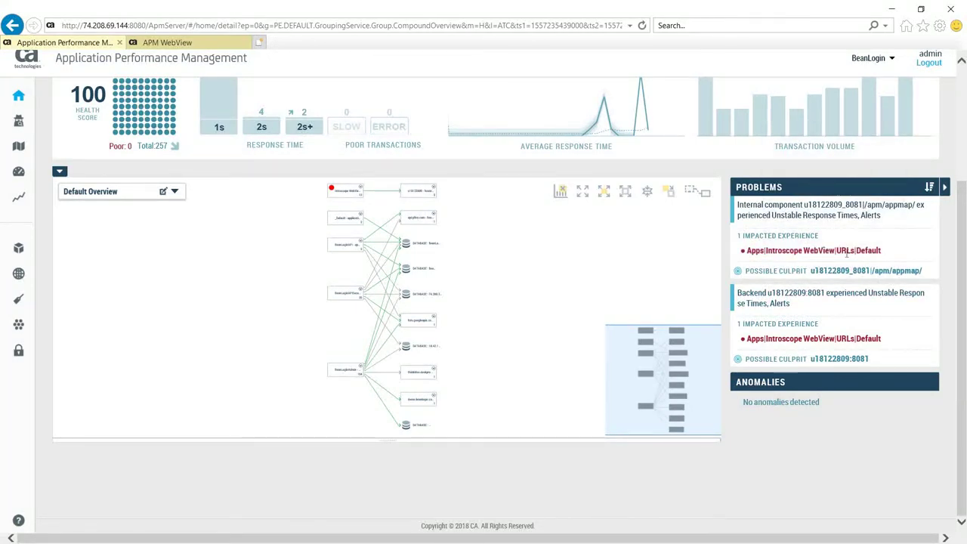
pyautogui.doubleClick(763, 271)
pyautogui.click(794, 266)
pyautogui.doubleClick(759, 271)
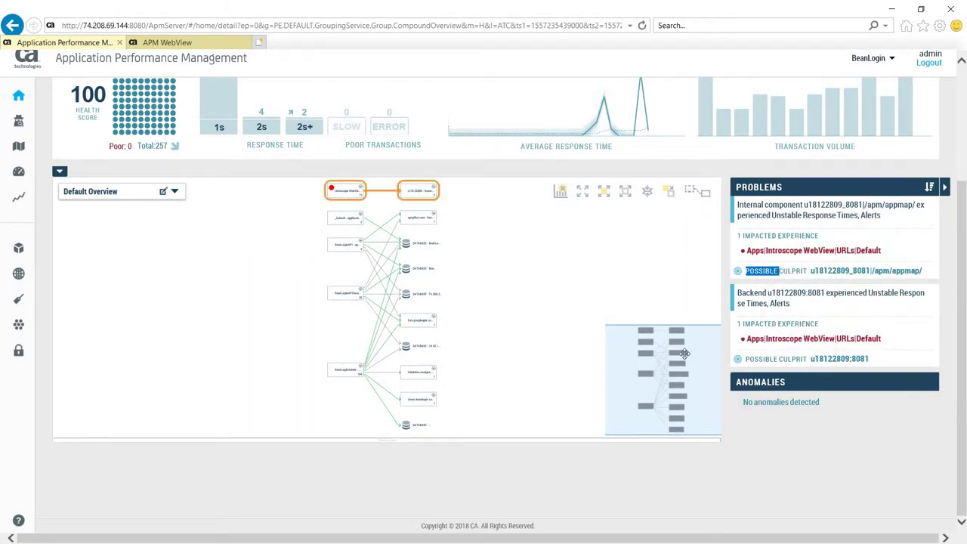
pyautogui.click(808, 458)
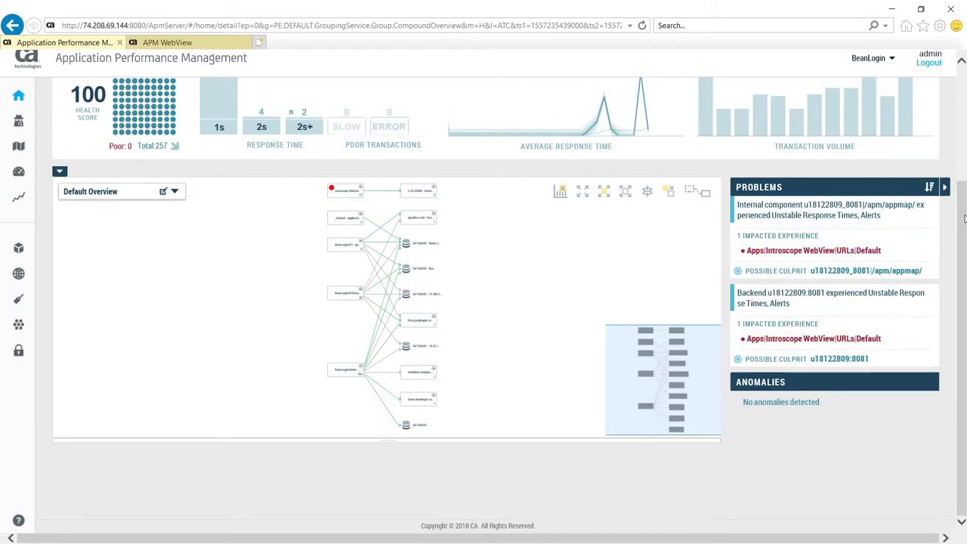
pyautogui.scroll(3, 234, 131)
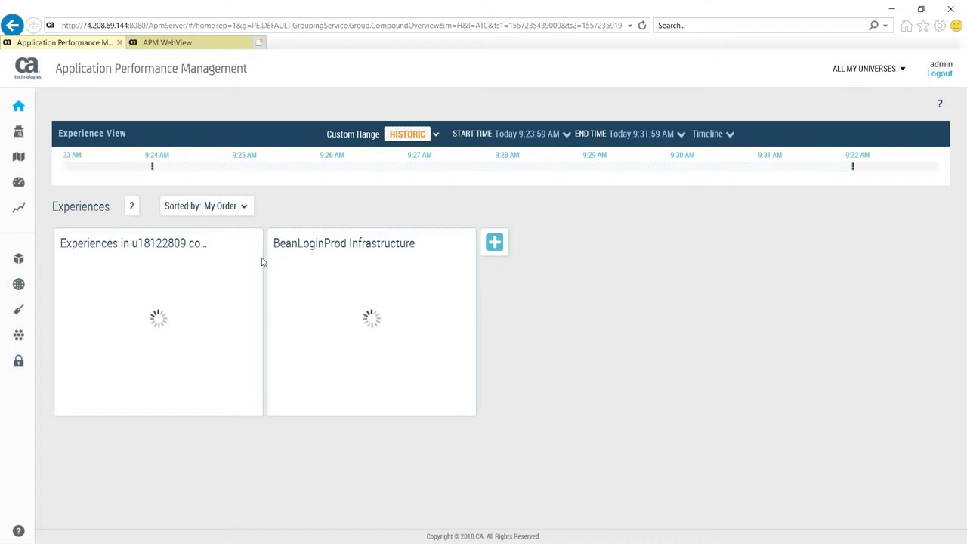
# Step: Return to the Experience View, apply the live Last 8 Mins range, and hide the timeline strip
pyautogui.click(370, 246)
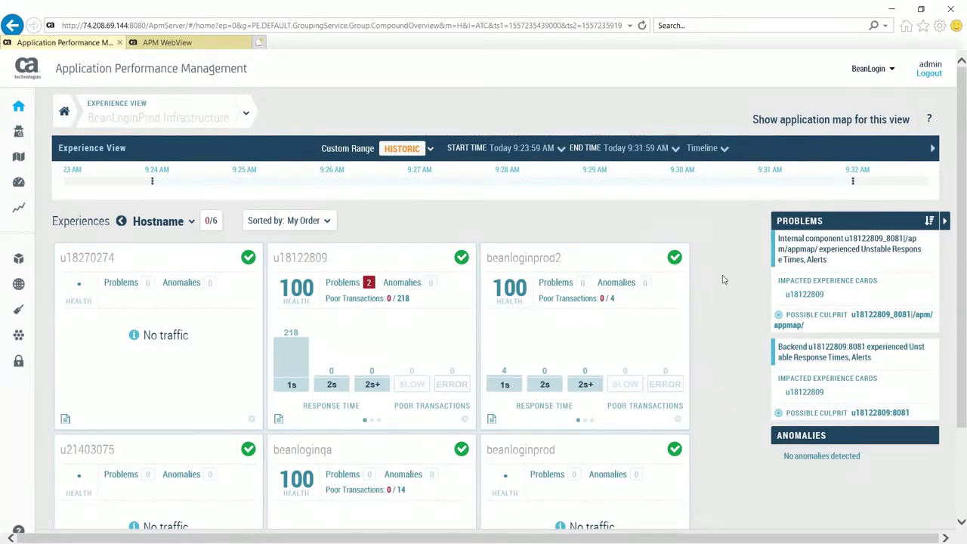
pyautogui.click(65, 114)
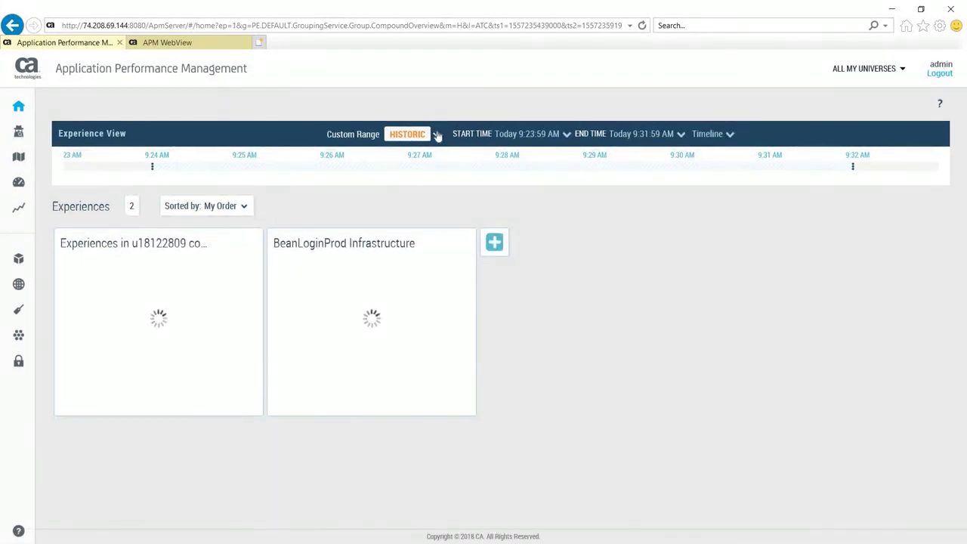
pyautogui.click(436, 134)
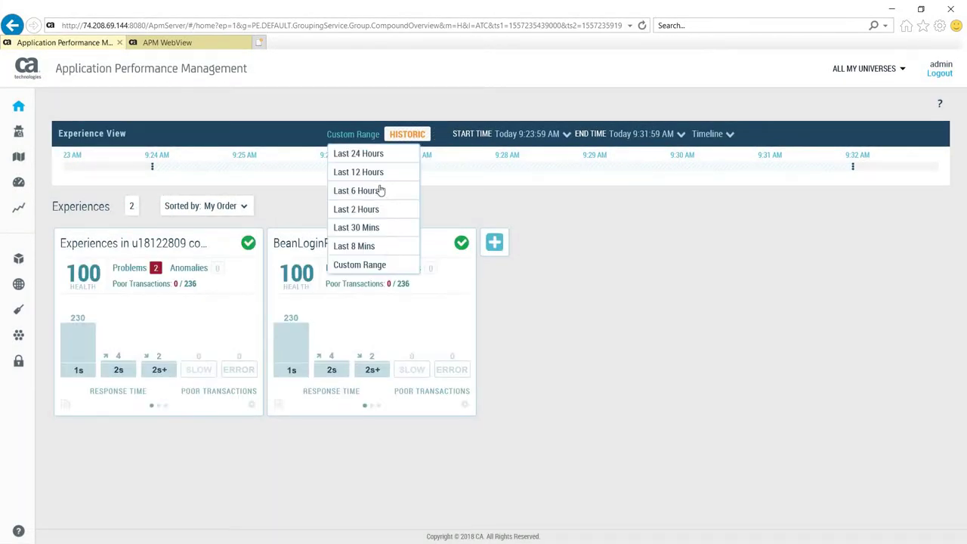
pyautogui.click(380, 251)
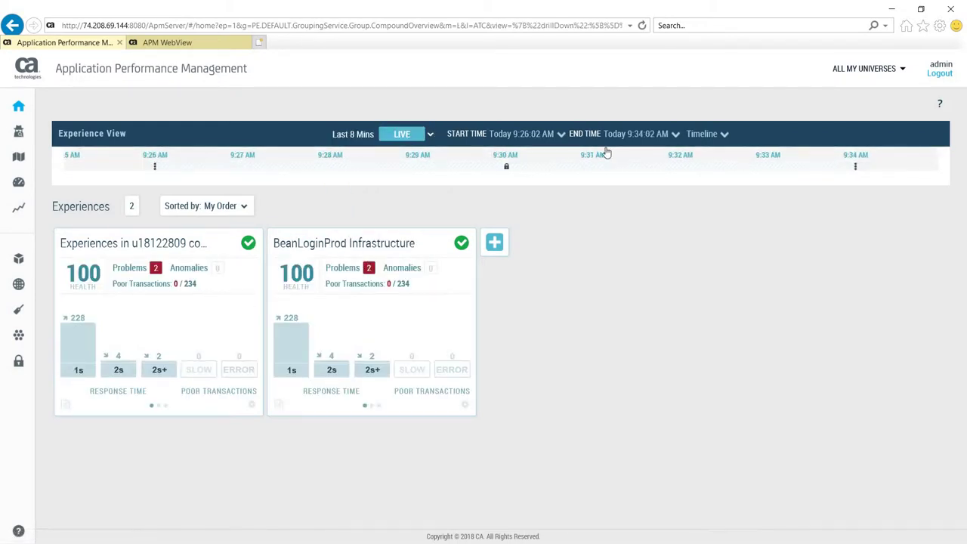
pyautogui.click(723, 134)
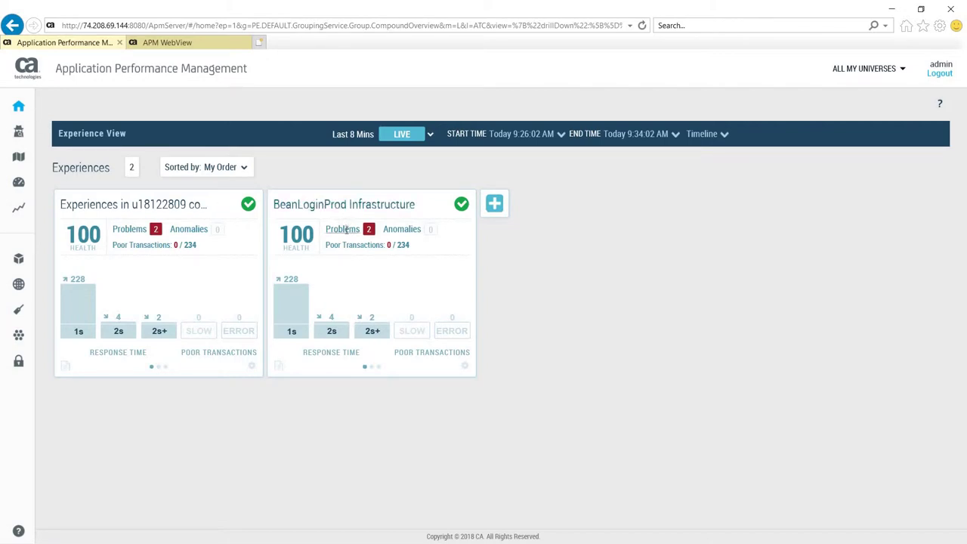
pyautogui.click(430, 135)
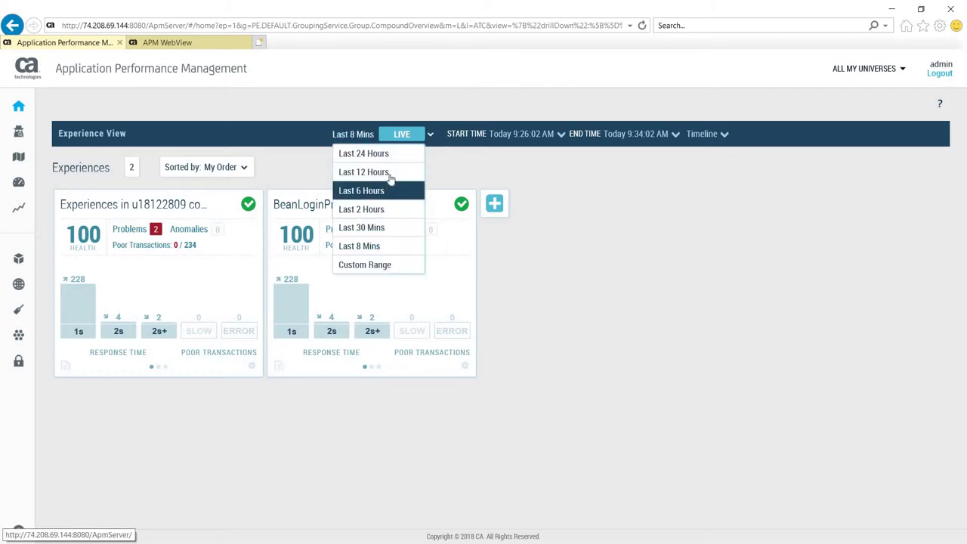
pyautogui.click(389, 173)
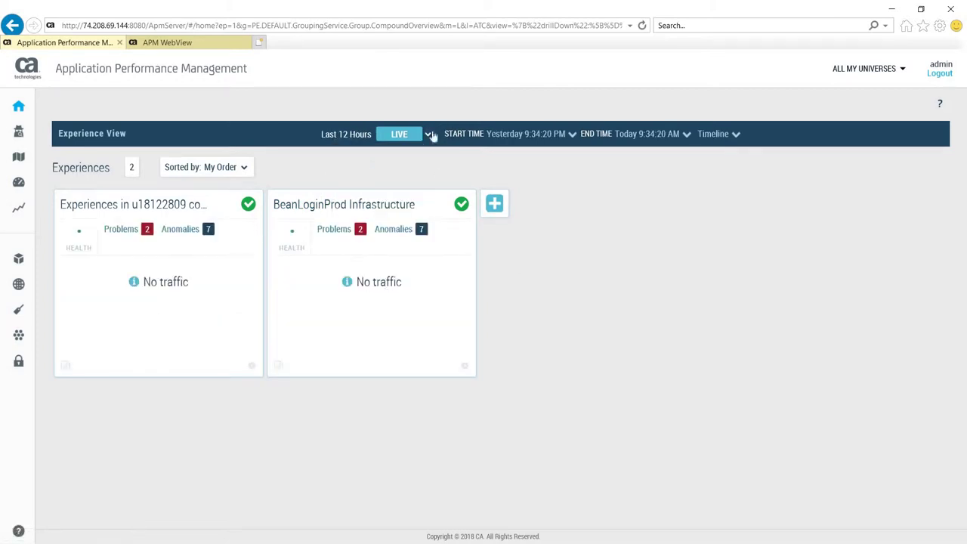
pyautogui.click(427, 136)
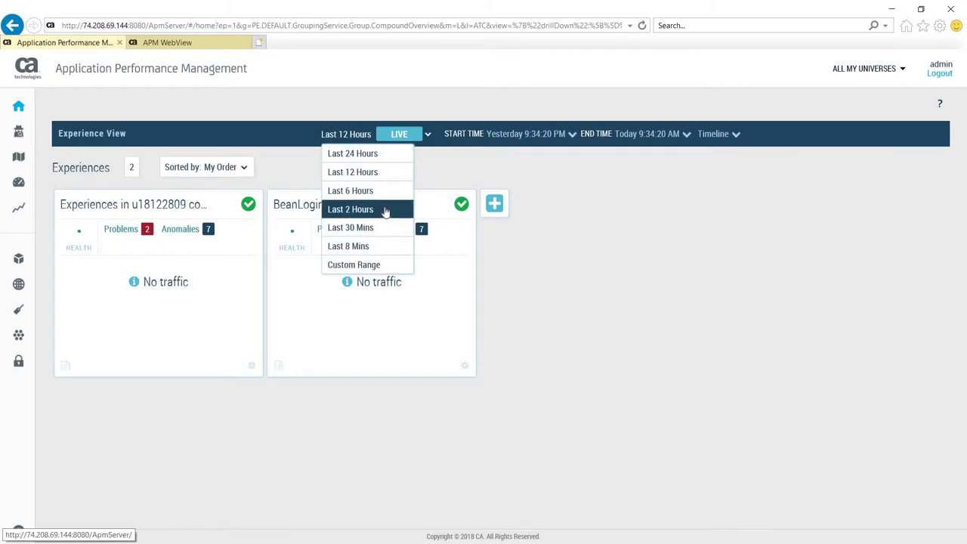
pyautogui.click(385, 210)
pyautogui.click(434, 136)
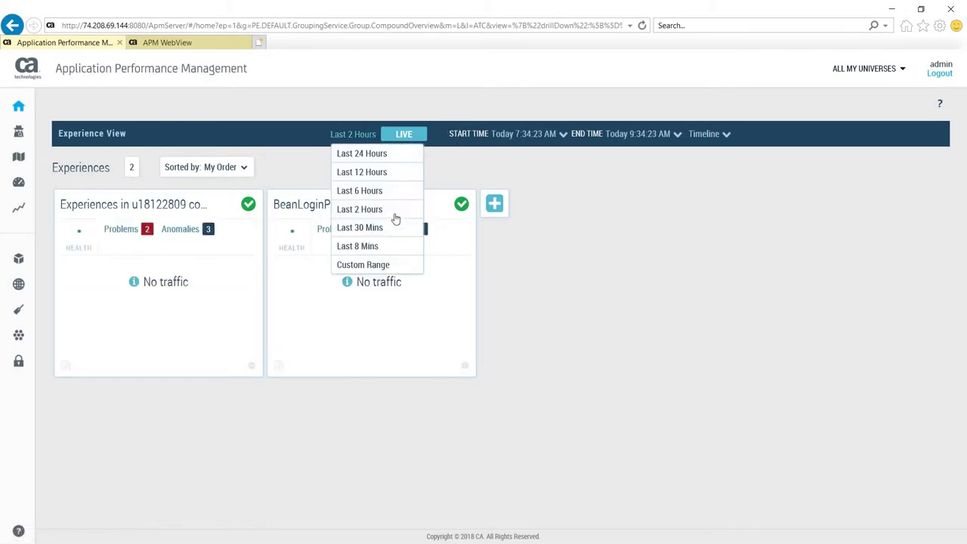
pyautogui.click(391, 229)
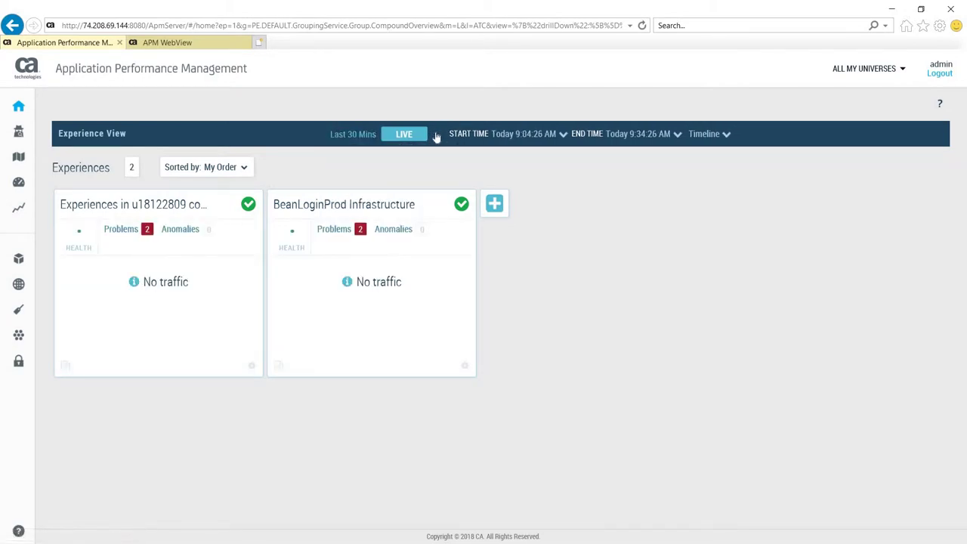
pyautogui.click(430, 135)
pyautogui.click(387, 248)
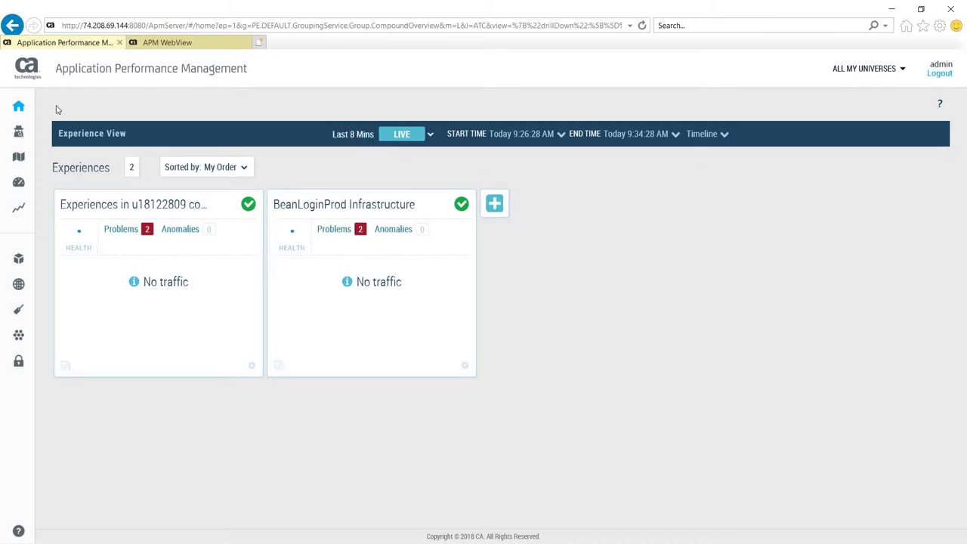
pyautogui.moveTo(68, 110)
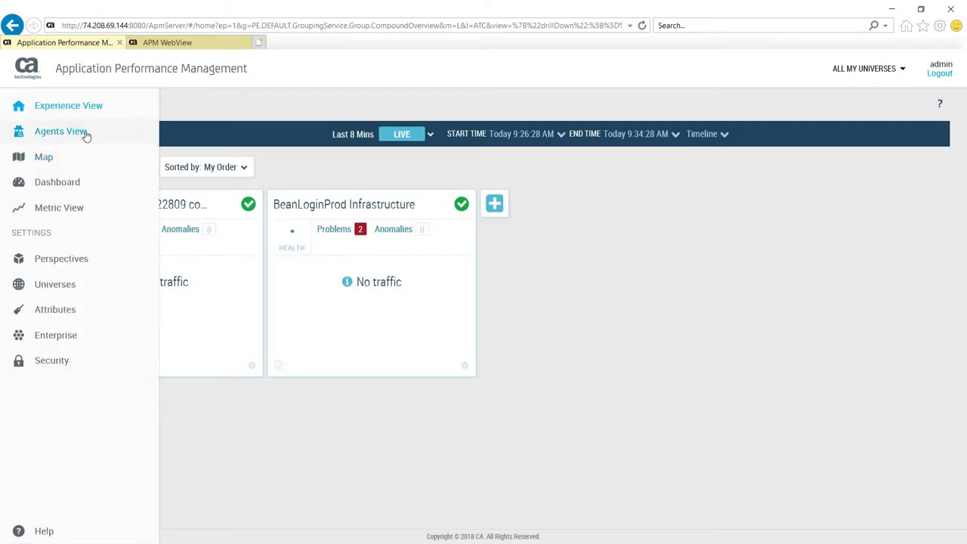
# Step: Visit Agents View, return to Experience View, and open BeanLoginProd Infrastructure's six host cards
pyautogui.click(86, 134)
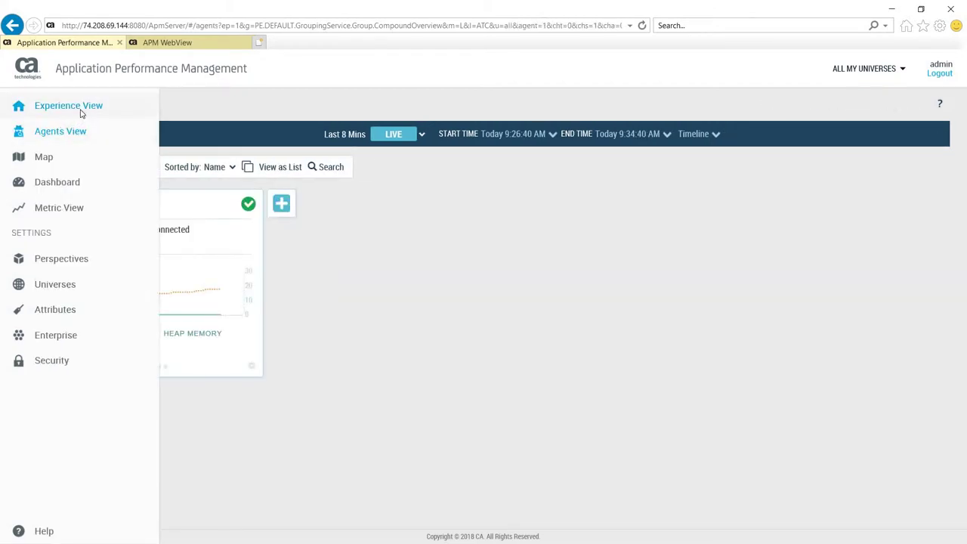
pyautogui.click(81, 112)
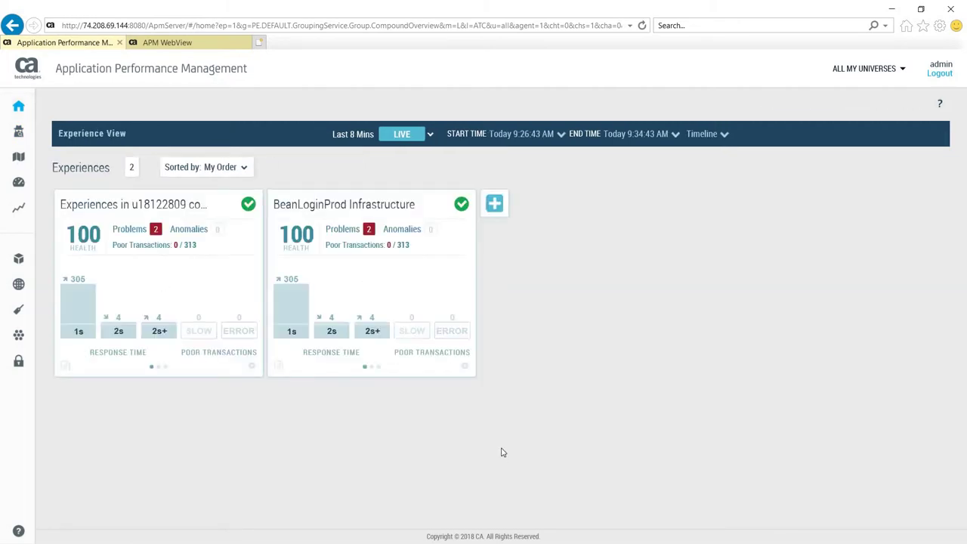
pyautogui.click(337, 206)
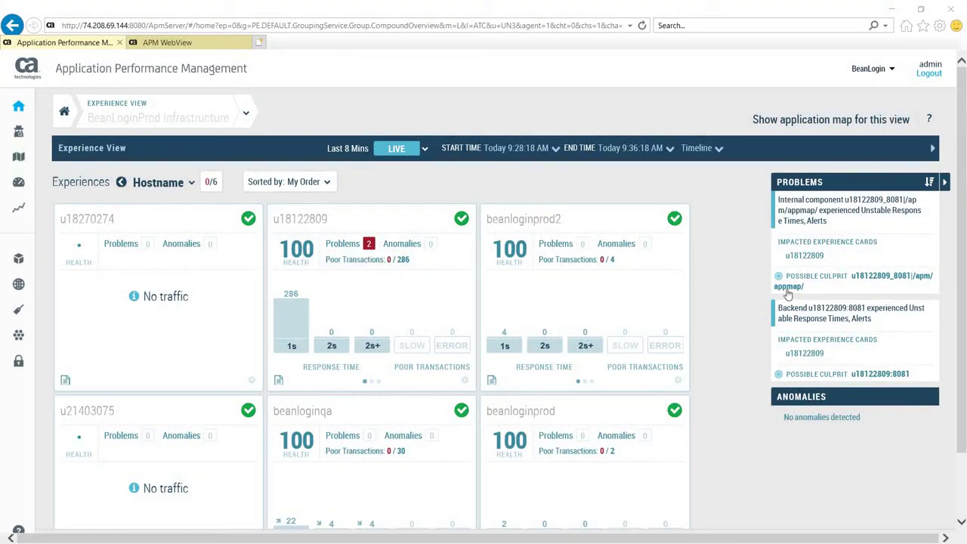
# Step: Filter experiences to the u18122809 internal component problem and show its details
pyautogui.click(835, 202)
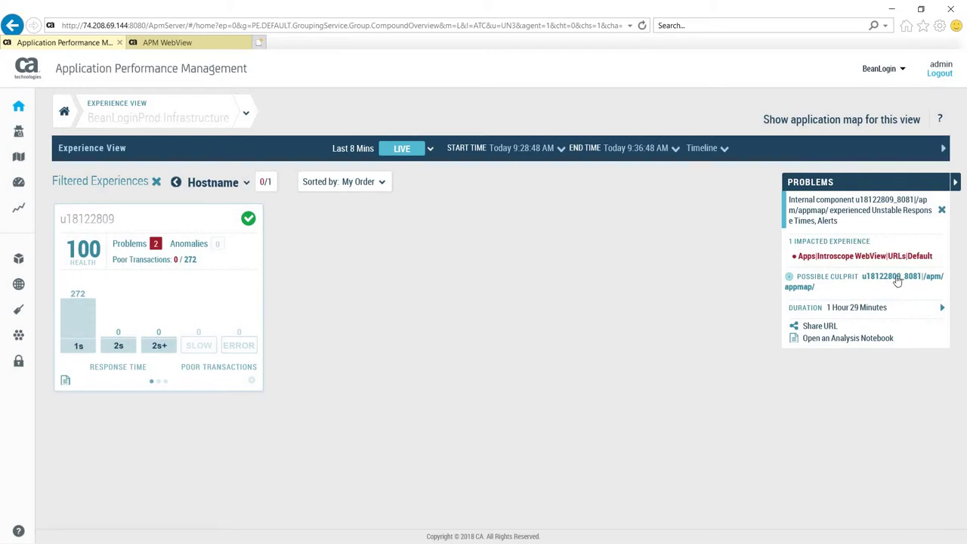
pyautogui.moveTo(897, 282)
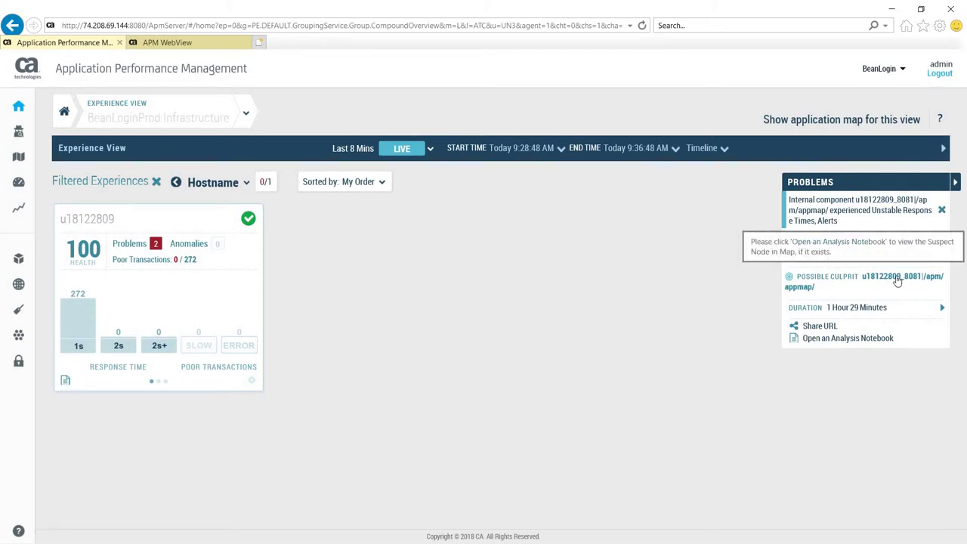
# Step: Open the problem's Analysis Notebook, select Introscope WebView, and map the backend u18122809:8081 problem's components
pyautogui.click(851, 341)
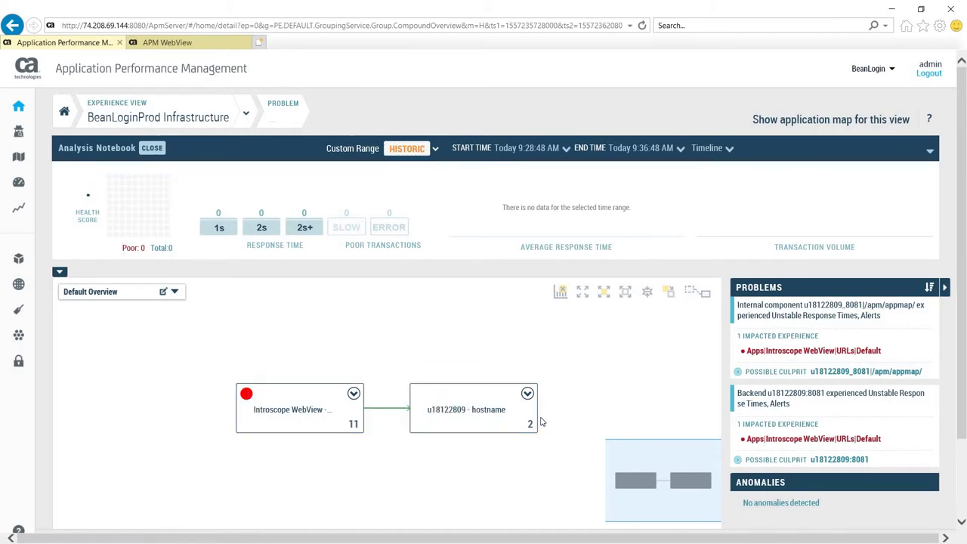
pyautogui.click(355, 394)
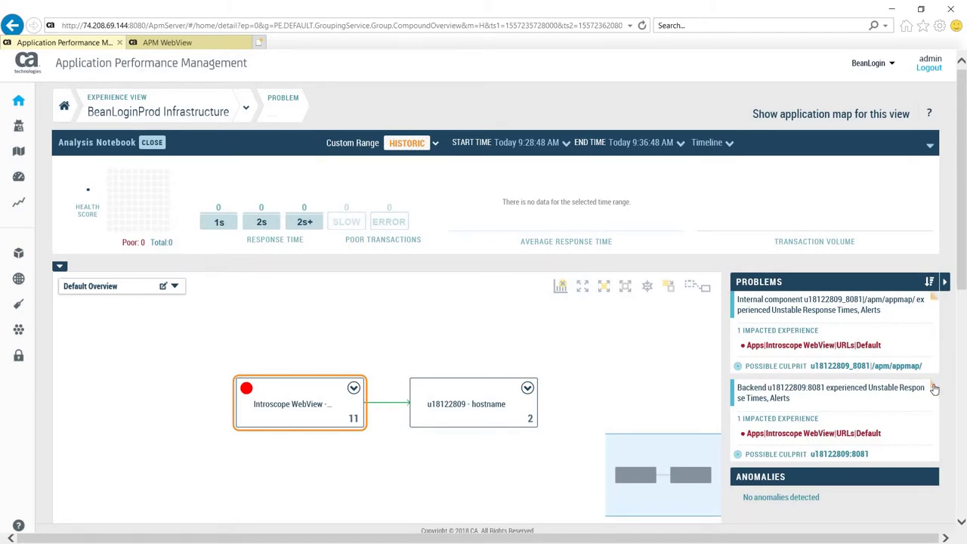
pyautogui.click(934, 388)
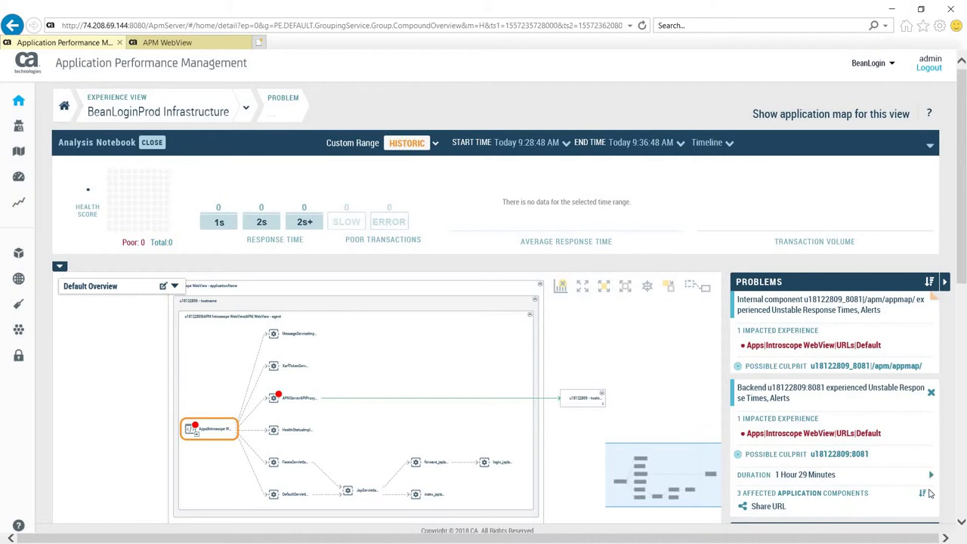
# Step: Scroll down to review the Default URL front end's Metric Tree
pyautogui.doubleClick(798, 492)
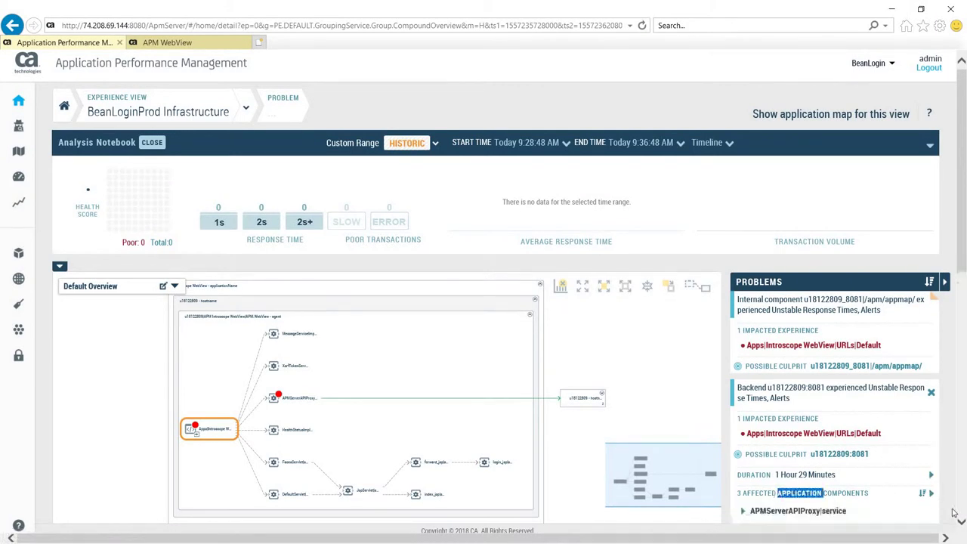
pyautogui.scroll(-3, 797, 330)
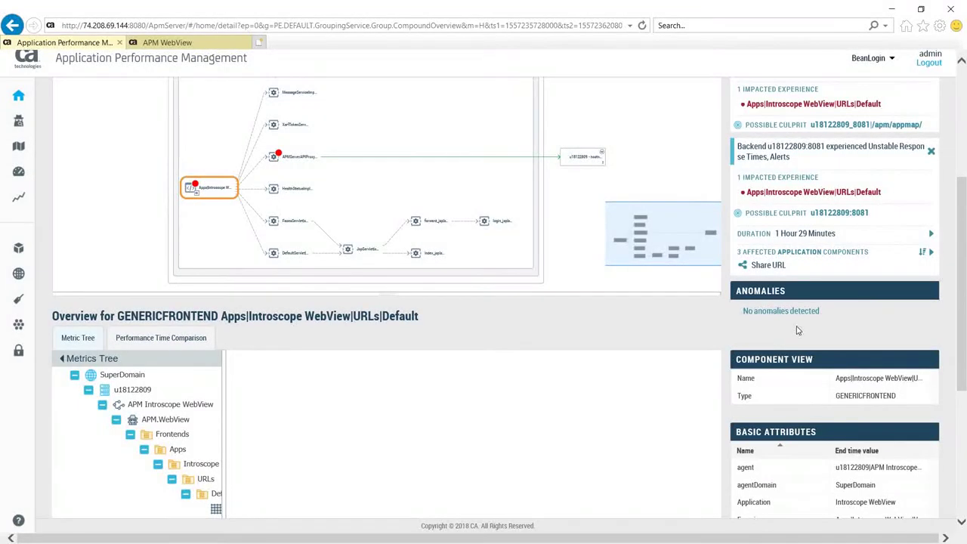
pyautogui.scroll(-2, 797, 330)
pyautogui.scroll(-2, 797, 331)
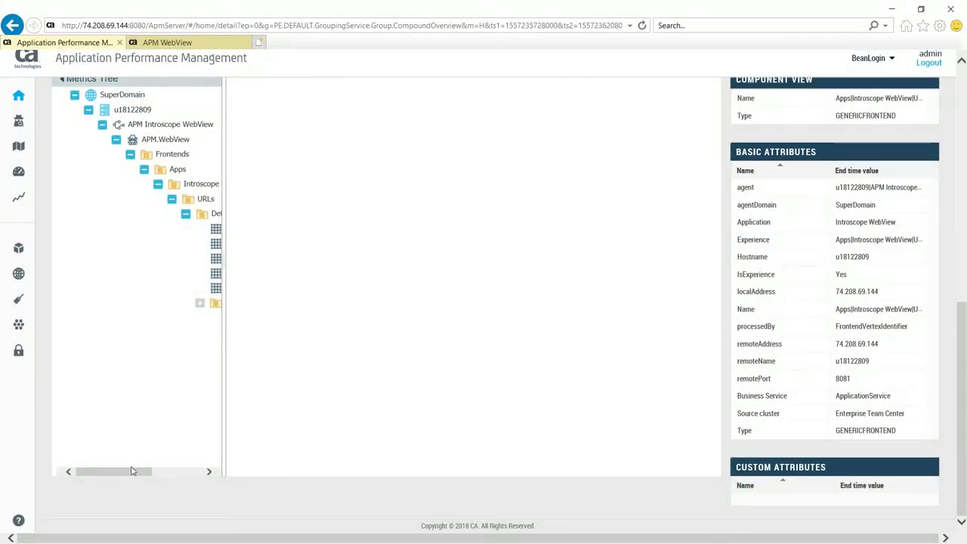
pyautogui.moveTo(132, 470); pyautogui.dragTo(199, 487)
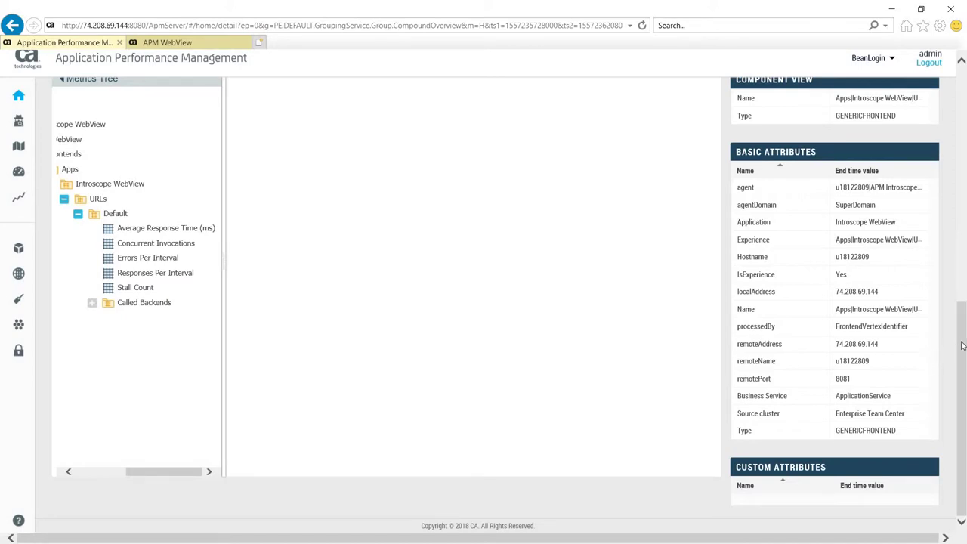
# Step: Show the overview for the SERVLET APMServerAPIProxy|service node in the map
pyautogui.moveTo(962, 345); pyautogui.dragTo(943, 173)
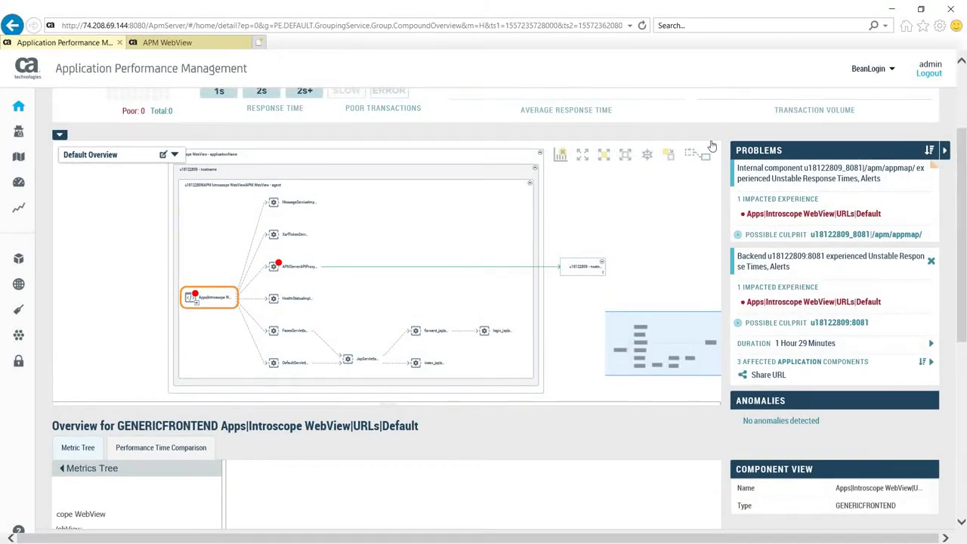
pyautogui.click(299, 266)
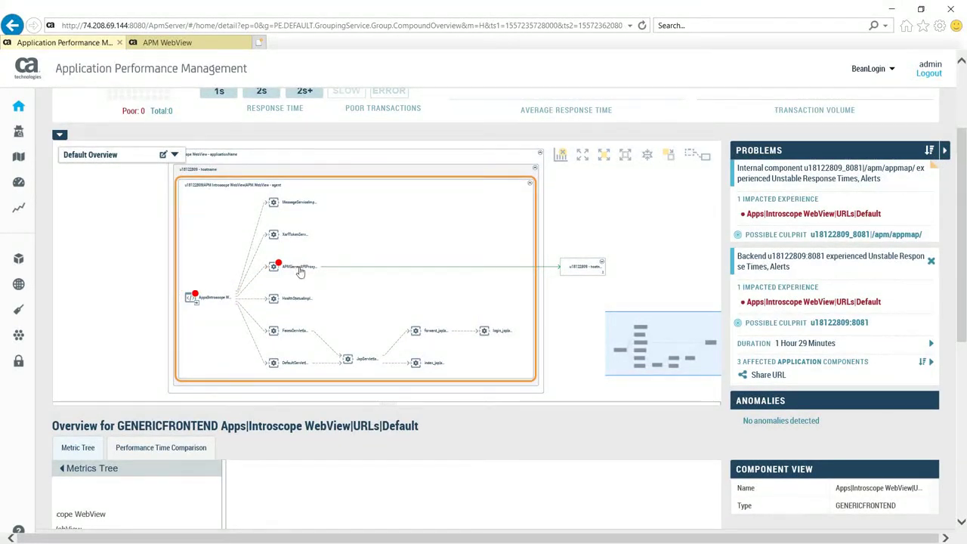
pyautogui.click(299, 267)
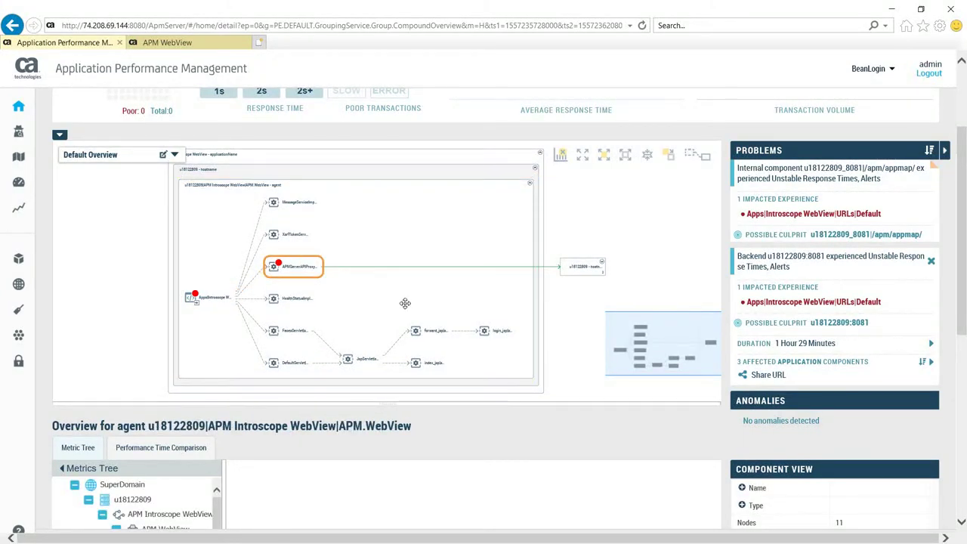
# Step: Expand the 3 affected application components, then expand and collapse Alerts under System u18122809 on port 8081
pyautogui.click(851, 323)
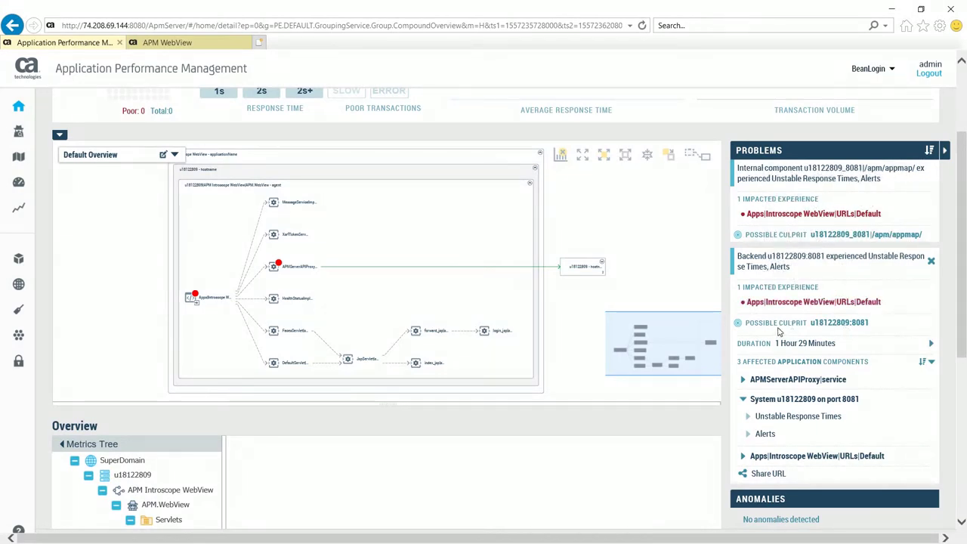
pyautogui.doubleClick(792, 323)
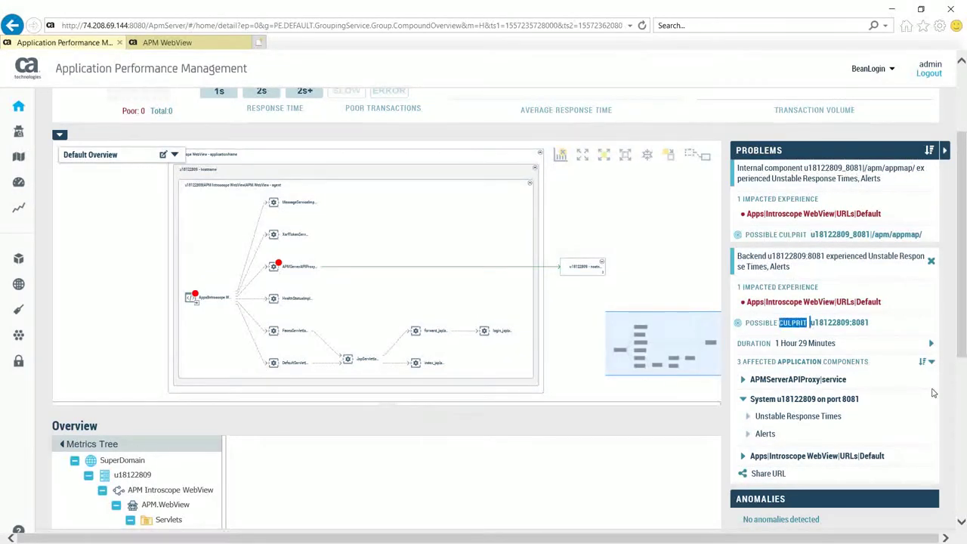
pyautogui.scroll(-3, 963, 362)
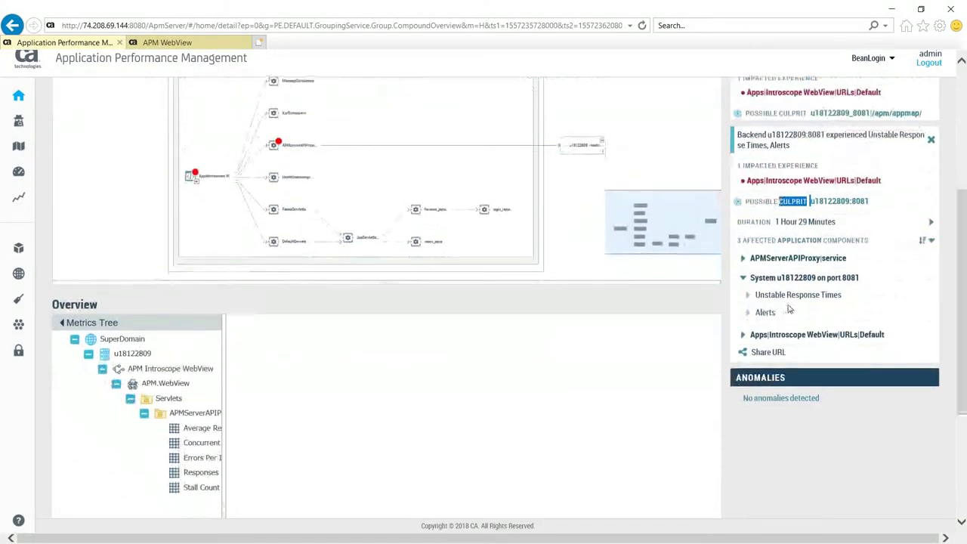
pyautogui.click(748, 315)
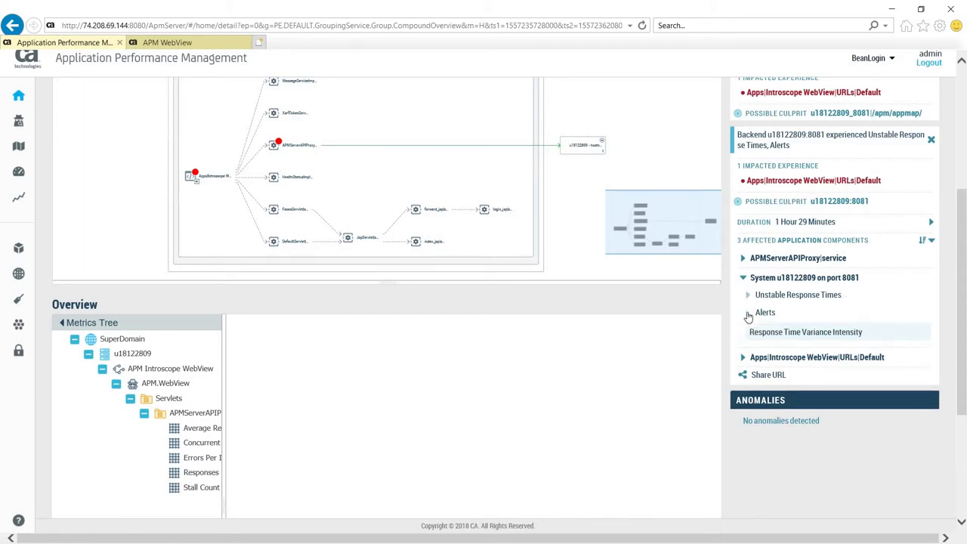
pyautogui.click(748, 314)
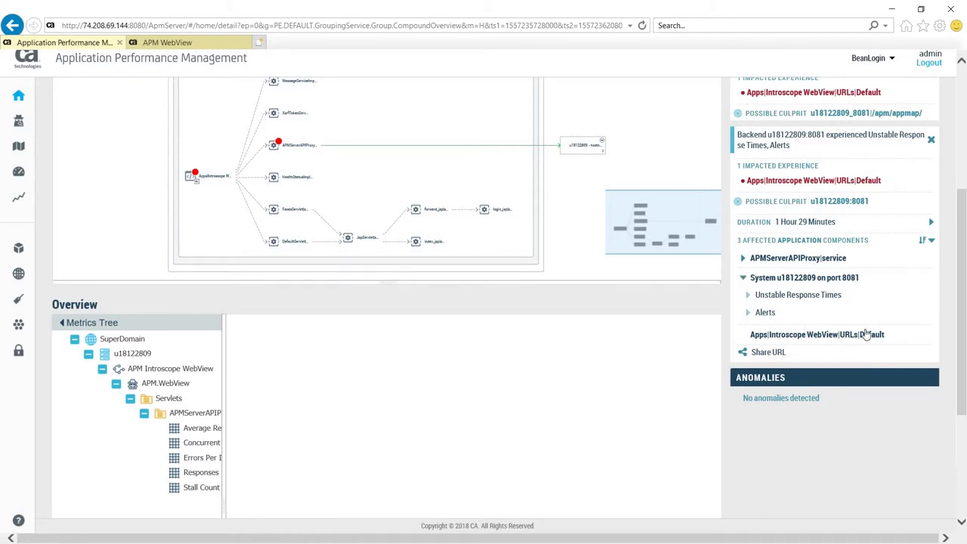
# Step: Copy the problem's Share URL link and start a new browser tab for it
pyautogui.click(764, 352)
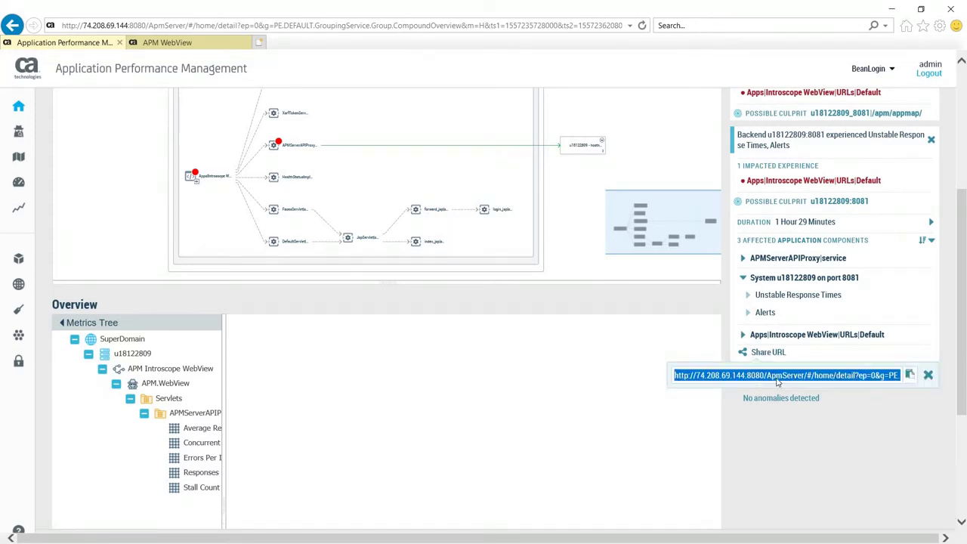
pyautogui.rightClick(778, 381)
pyautogui.click(803, 415)
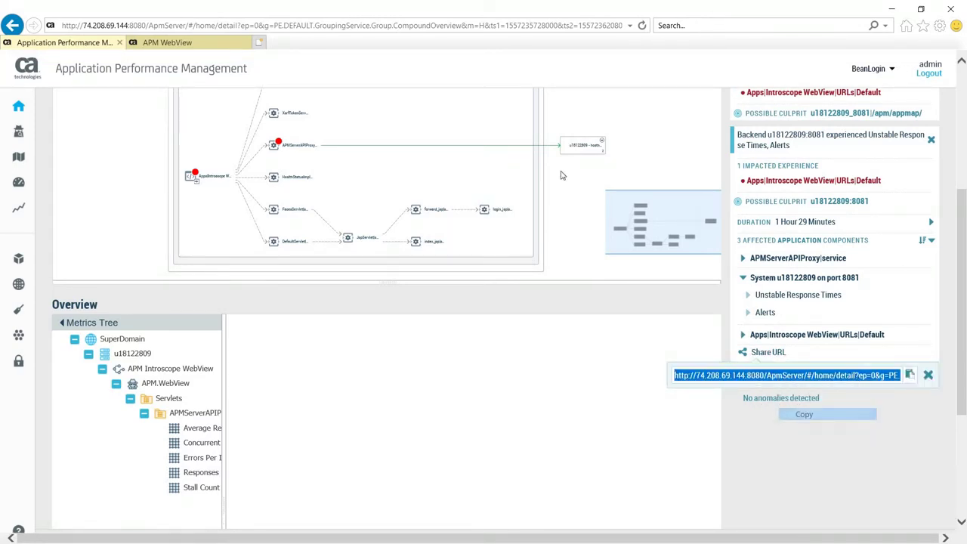
pyautogui.click(260, 42)
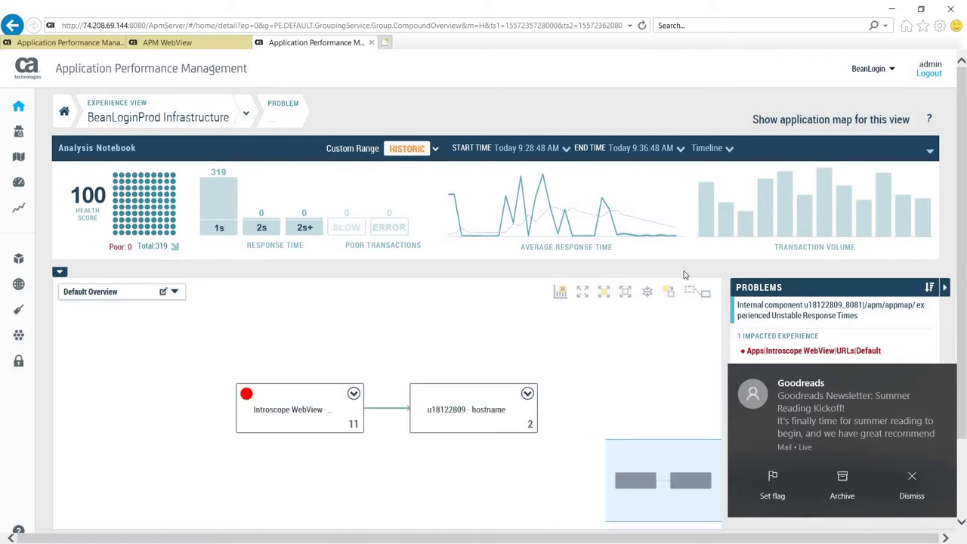
# Step: Dismiss the mail notification, close the duplicate APM and APM WebView tabs, and return to Experience View
pyautogui.click(941, 381)
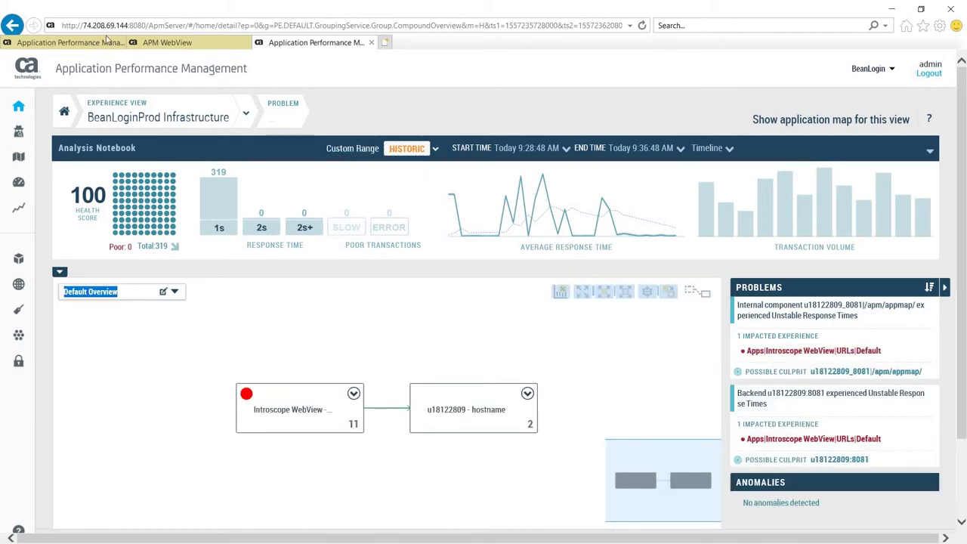
pyautogui.click(371, 42)
pyautogui.click(371, 42)
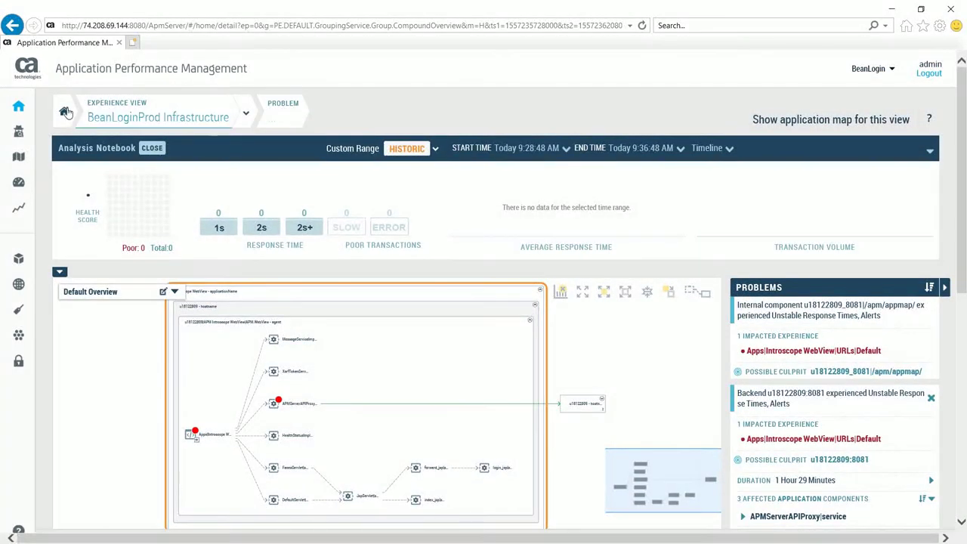
pyautogui.click(158, 117)
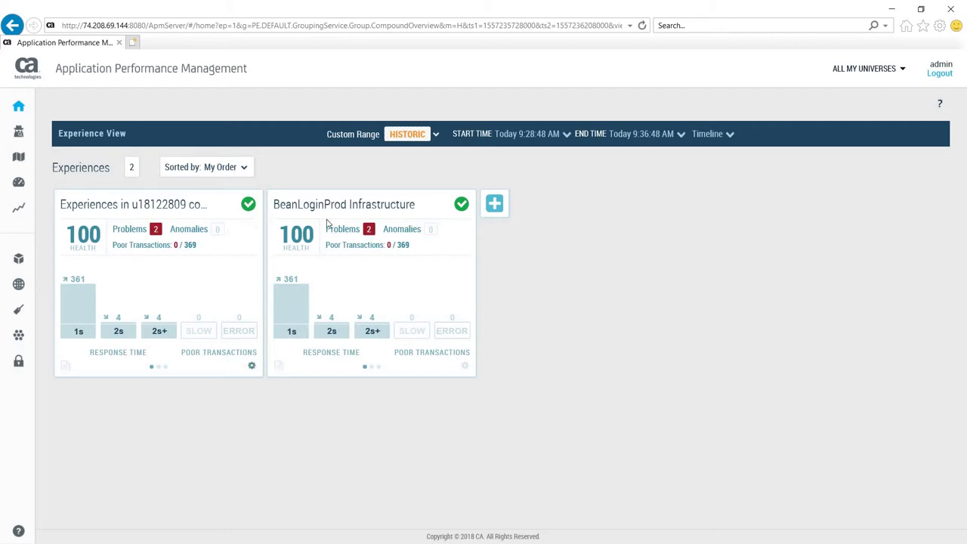
# Step: Switch to live Last 8 Mins data and open BeanLoginProd Infrastructure's problems in the Analysis Notebook
pyautogui.click(435, 133)
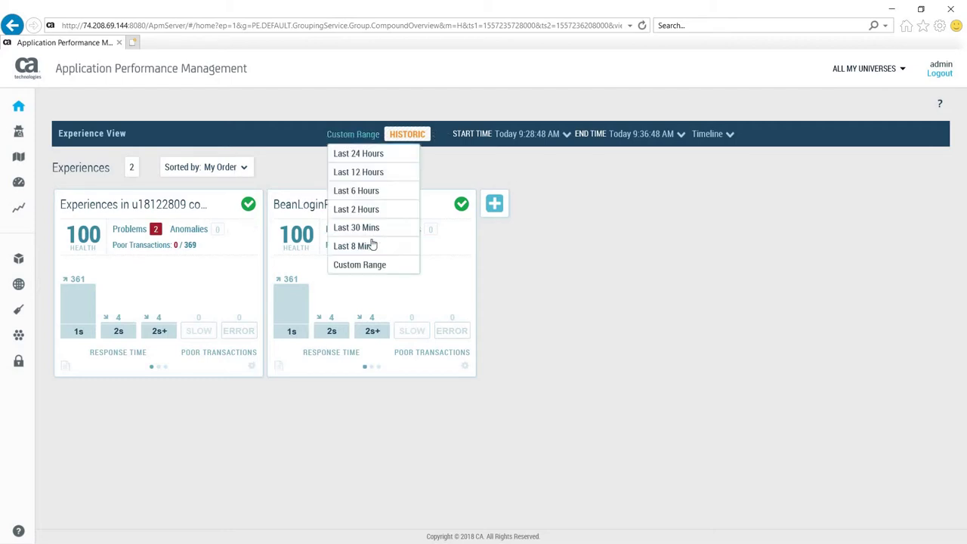
pyautogui.click(372, 246)
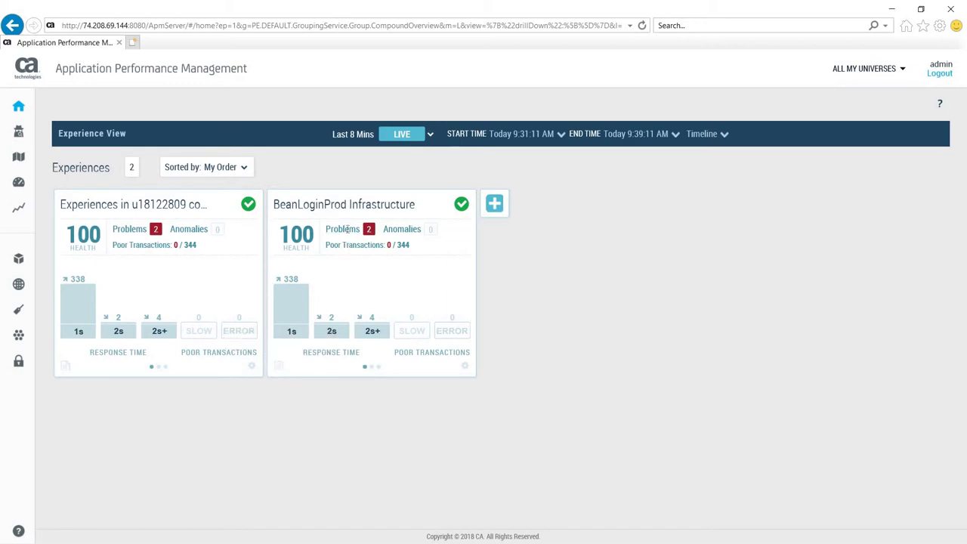
pyautogui.click(345, 229)
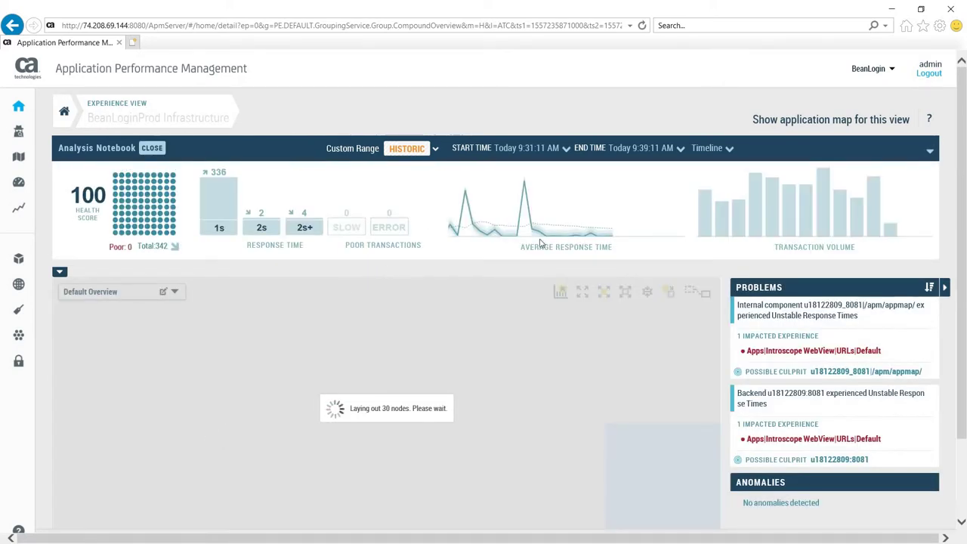
pyautogui.scroll(-2, 643, 261)
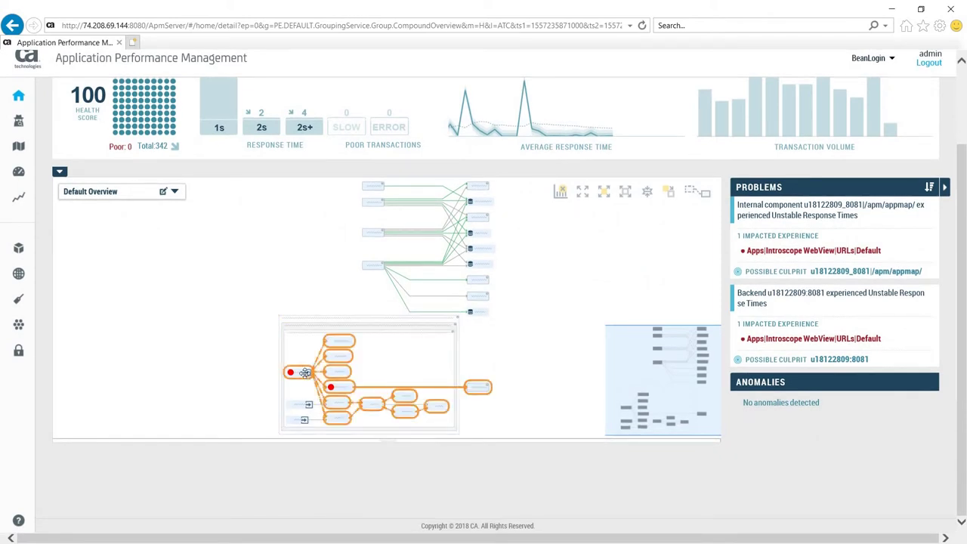
# Step: Select the red-flagged Apps|Introscope WebView|URLs|Default front-end node and scroll to its Metrics Tree and Basic Attributes
pyautogui.click(295, 379)
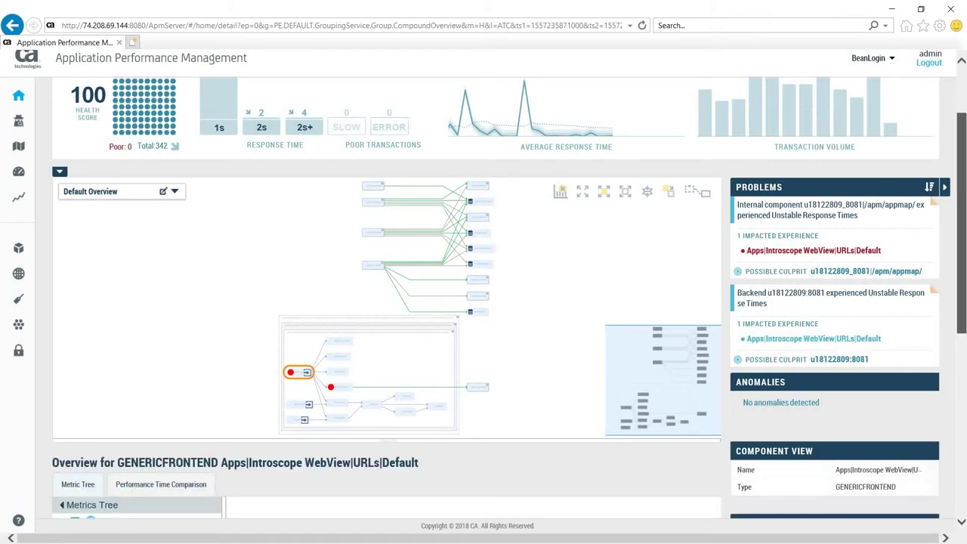
pyautogui.moveTo(963, 198); pyautogui.dragTo(963, 327)
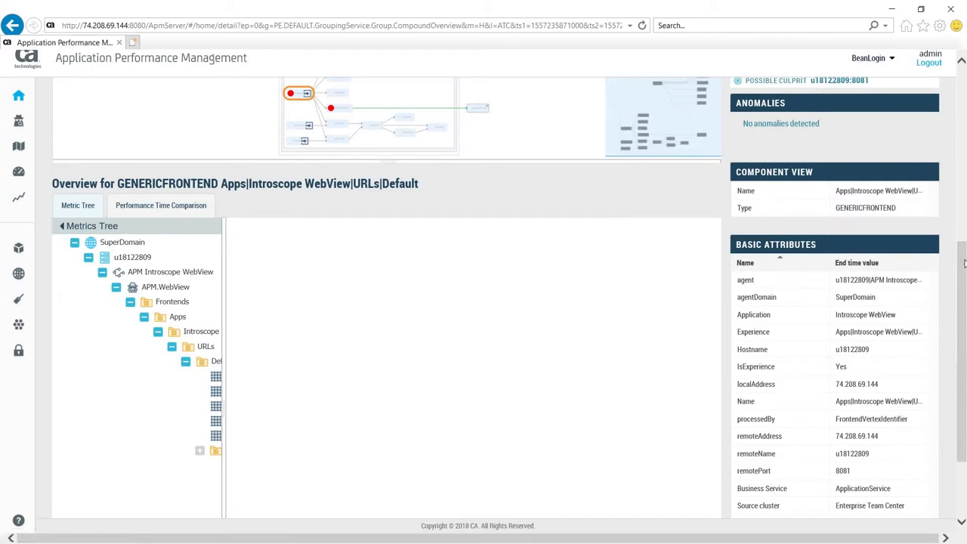
pyautogui.moveTo(962, 255)
pyautogui.mouseDown()
pyautogui.moveTo(962, 307)
pyautogui.moveTo(962, 139)
pyautogui.mouseUp()
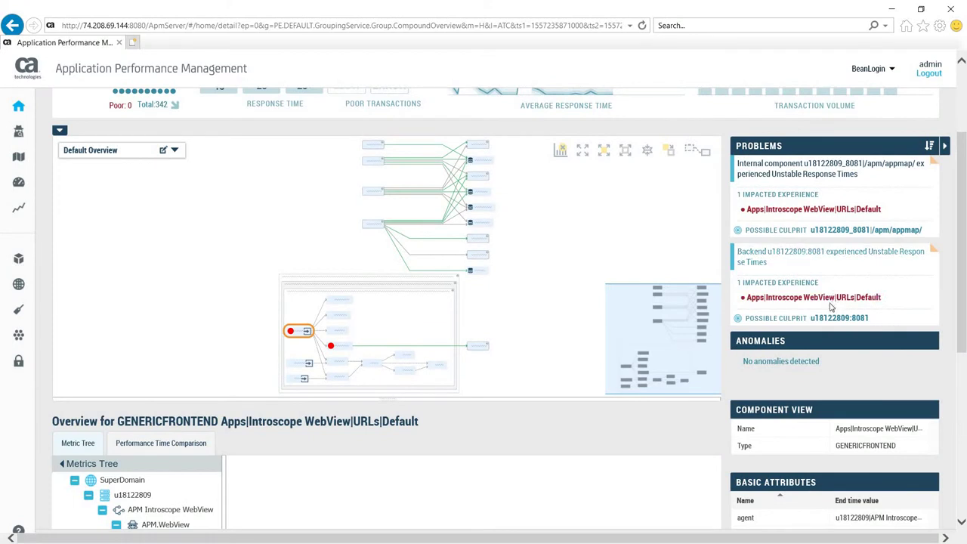
pyautogui.moveTo(931, 244)
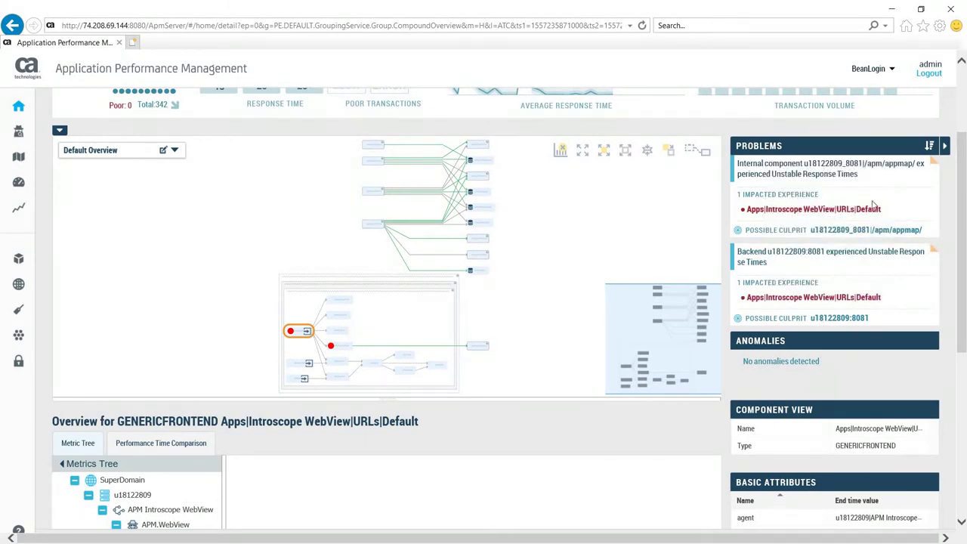
# Step: Expand the first problem, its 3 affected components, and the Apps|Introscope WebView|URLs|Default component's issues
pyautogui.click(932, 171)
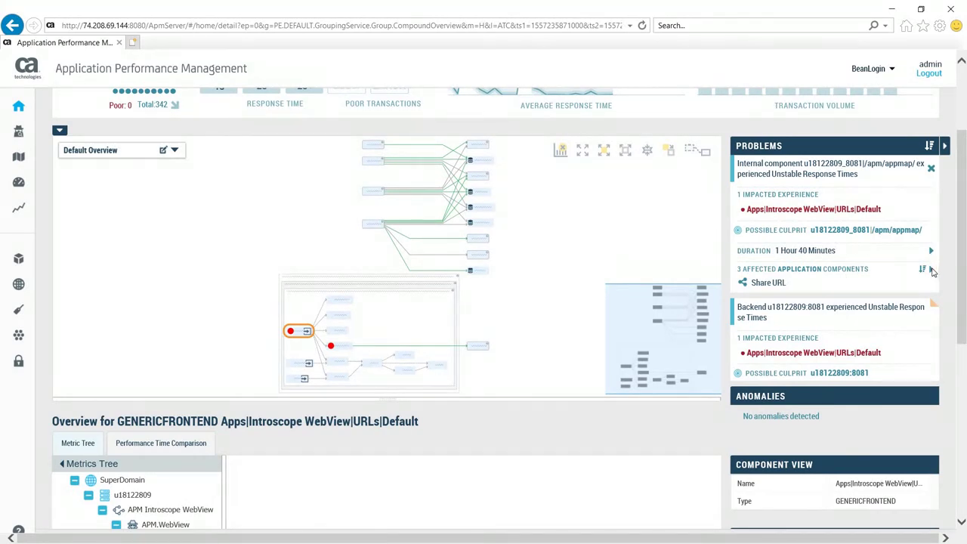
pyautogui.click(931, 269)
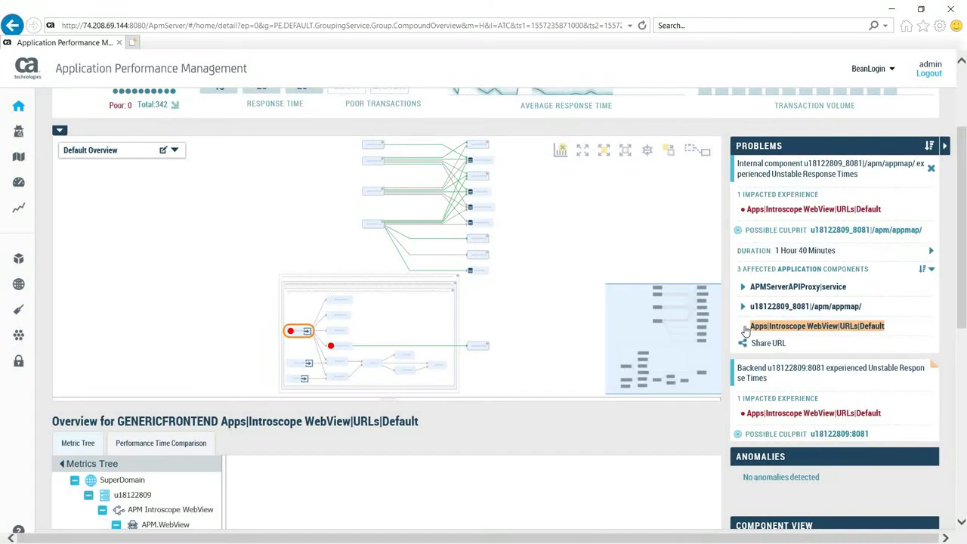
pyautogui.click(744, 328)
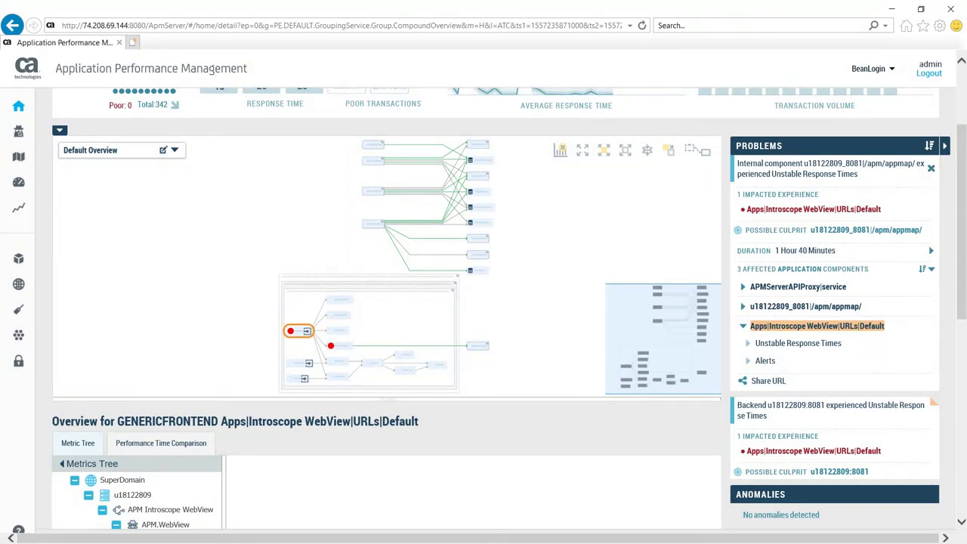
pyautogui.scroll(3, 964, 81)
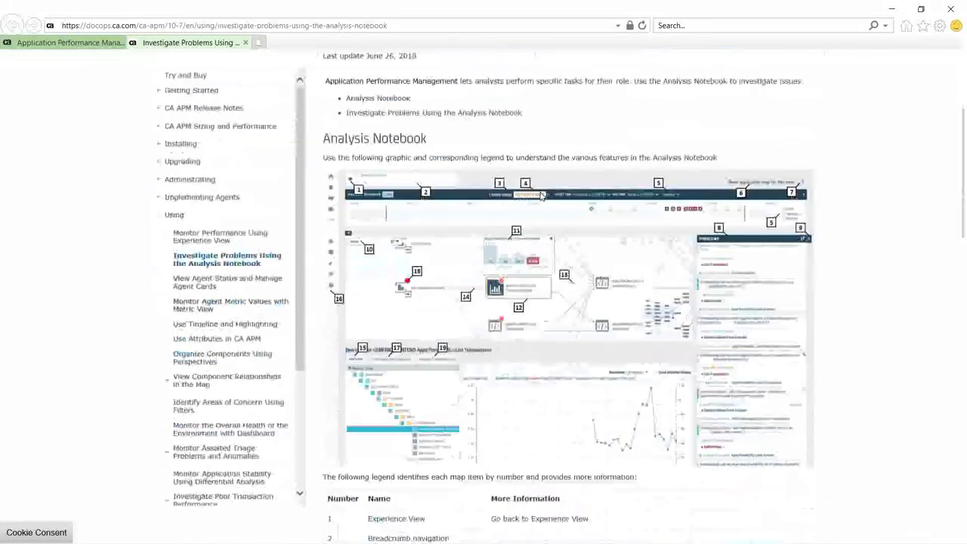
# Step: Scroll to the map legend, select the Transactions Trace line-colour rows, and read through the steps
pyautogui.scroll(-5, 541, 194)
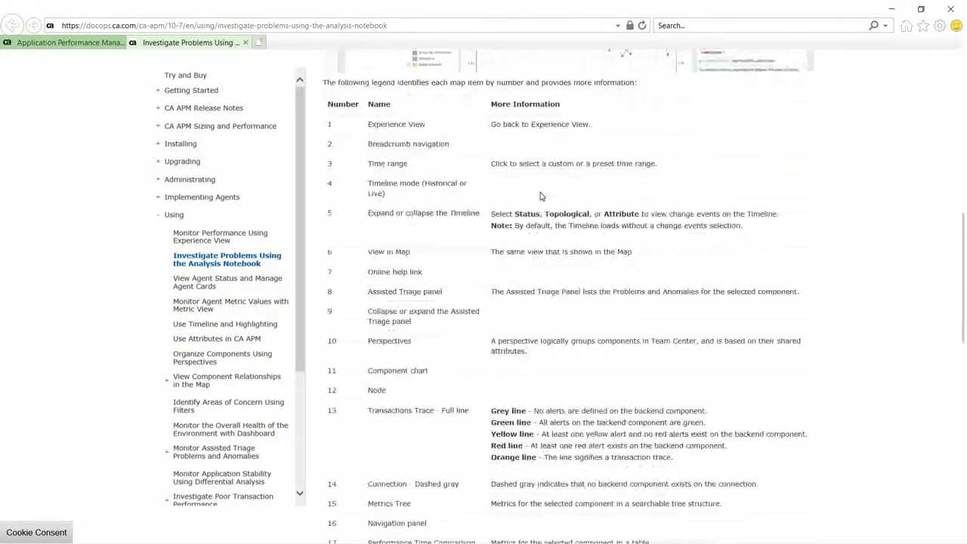
pyautogui.scroll(-5, 541, 194)
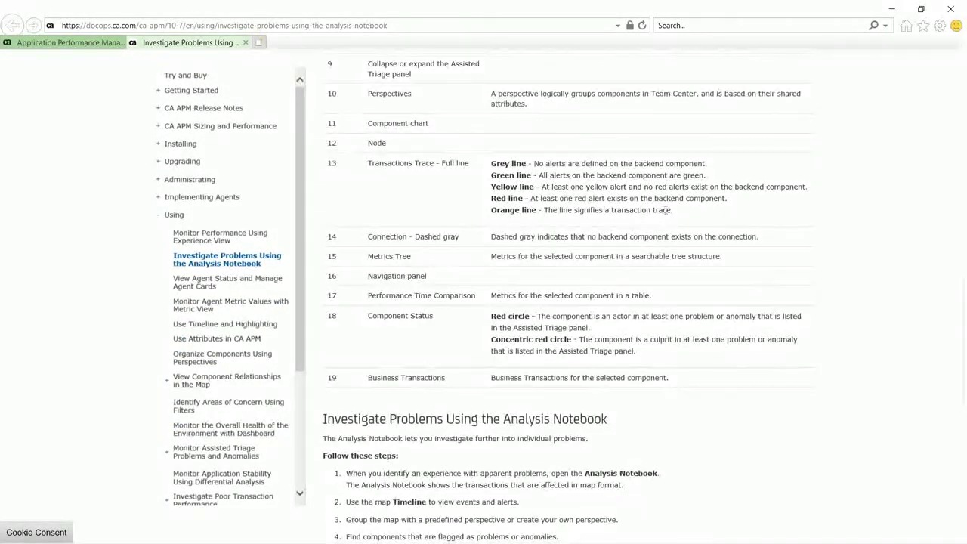
pyautogui.moveTo(673, 210); pyautogui.dragTo(363, 188)
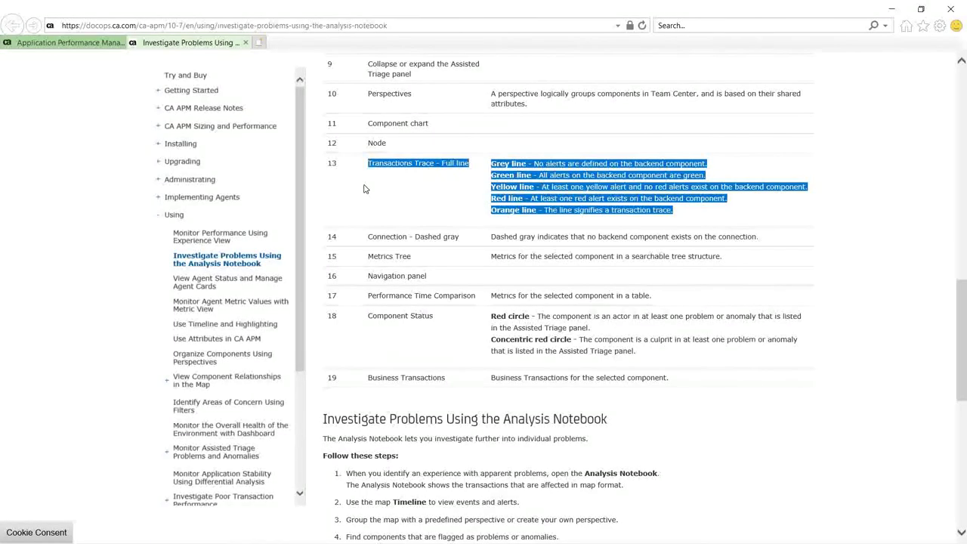
pyautogui.scroll(-3, 363, 189)
pyautogui.scroll(-6, 363, 189)
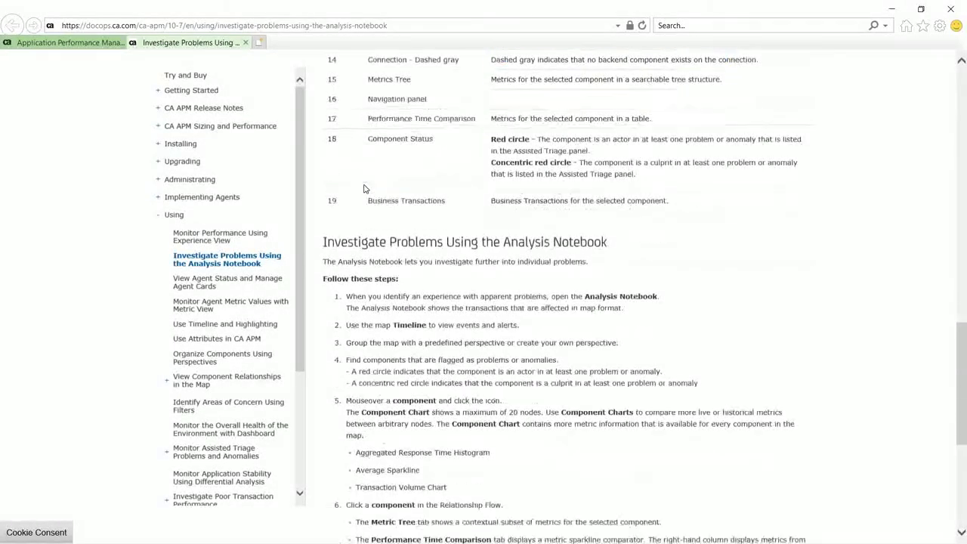
pyautogui.scroll(-5, 364, 189)
pyautogui.scroll(13, 364, 189)
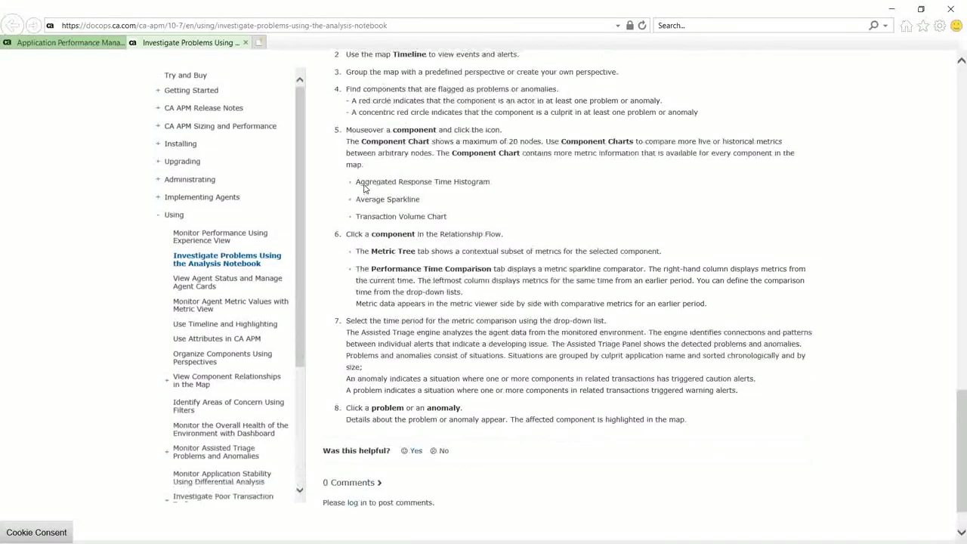
# Step: Return to the Application Performance Management tab showing the Analysis Notebook
pyautogui.click(891, 8)
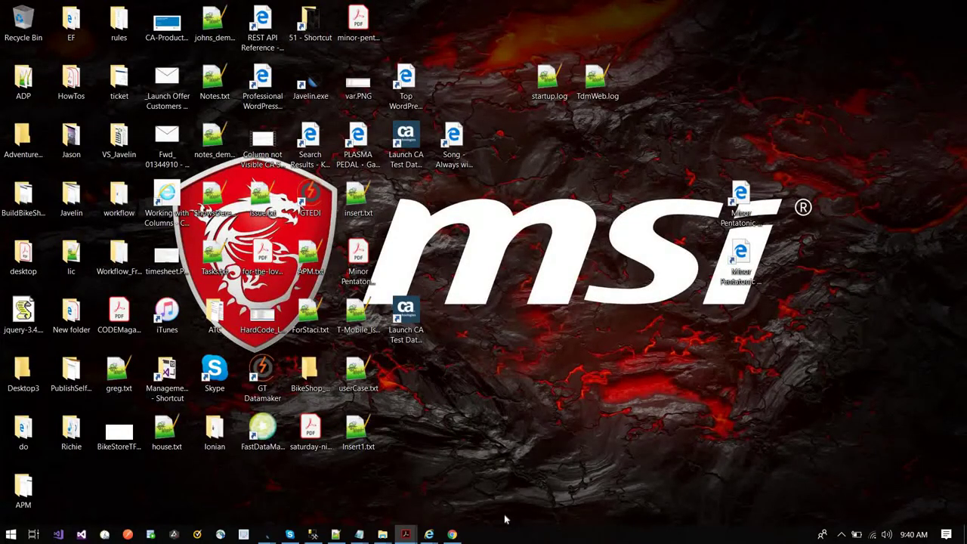
pyautogui.hotkey('alt', 'Tab')
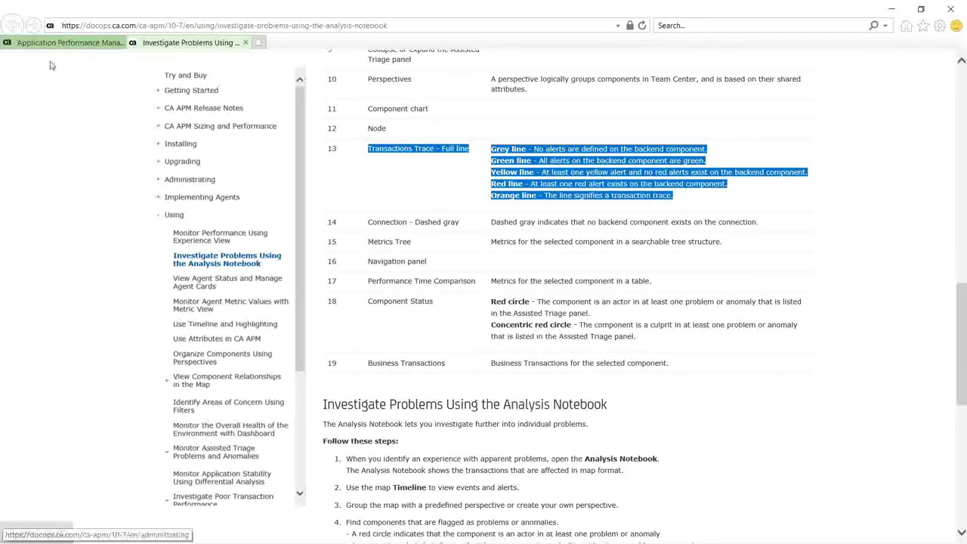
pyautogui.click(67, 42)
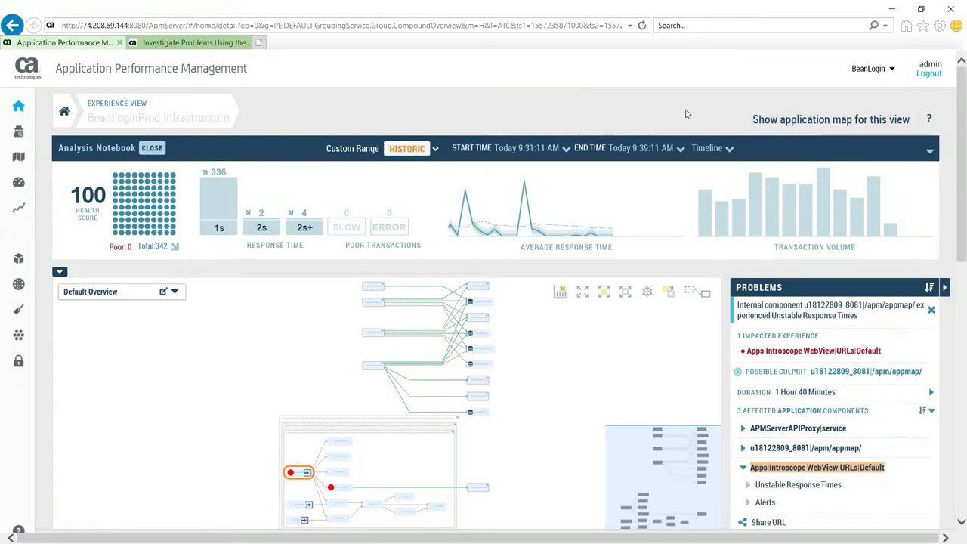
pyautogui.moveTo(526, 182)
pyautogui.scroll(-5, 229, 371)
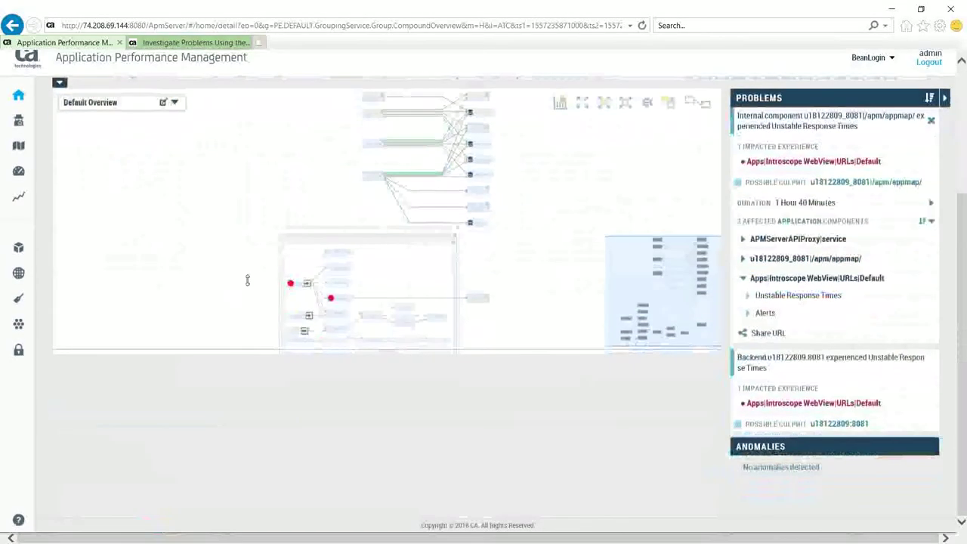
pyautogui.click(302, 283)
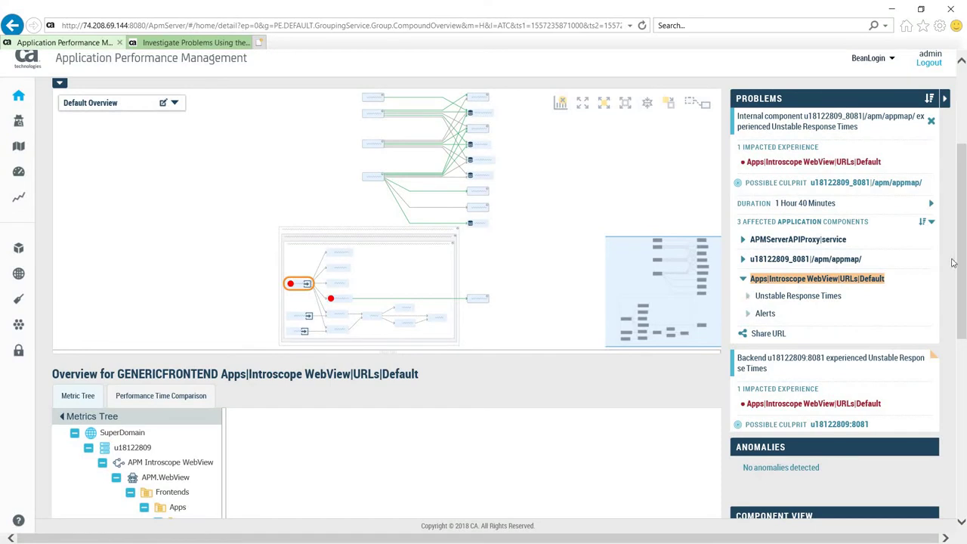
pyautogui.moveTo(962, 230); pyautogui.dragTo(960, 223)
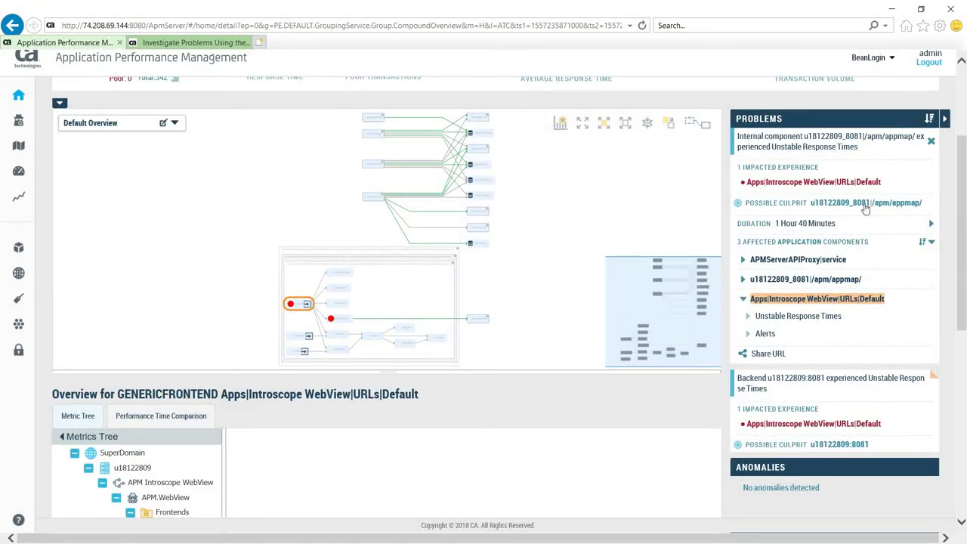
pyautogui.click(886, 301)
pyautogui.click(898, 320)
# Step: Scroll to the top and use the home breadcrumb to go back to Experience View
pyautogui.scroll(3, 960, 91)
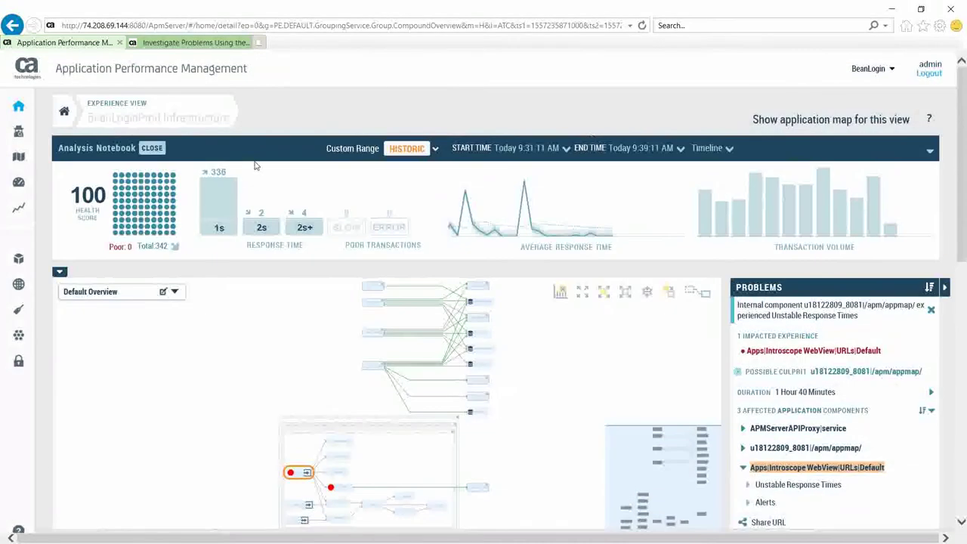
pyautogui.click(65, 113)
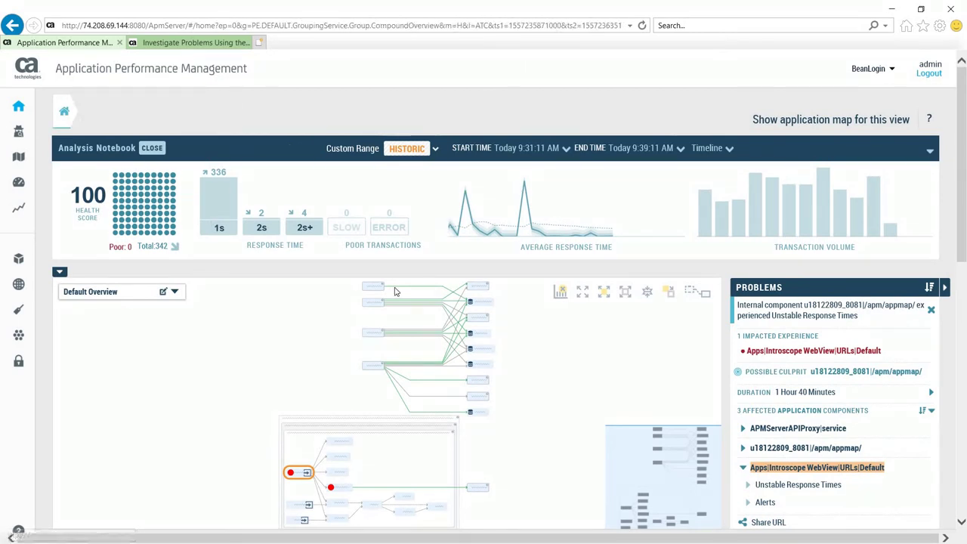